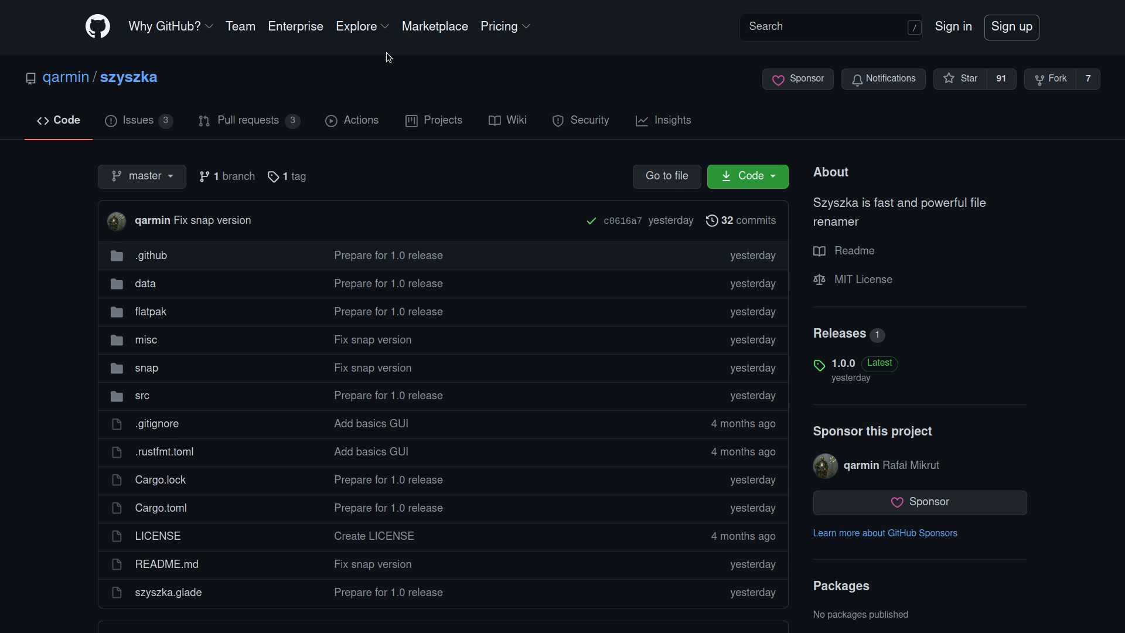
# - Switch to the 'Szyszka at DuckDuckGo' search results tab
pyautogui.click(417, 13)
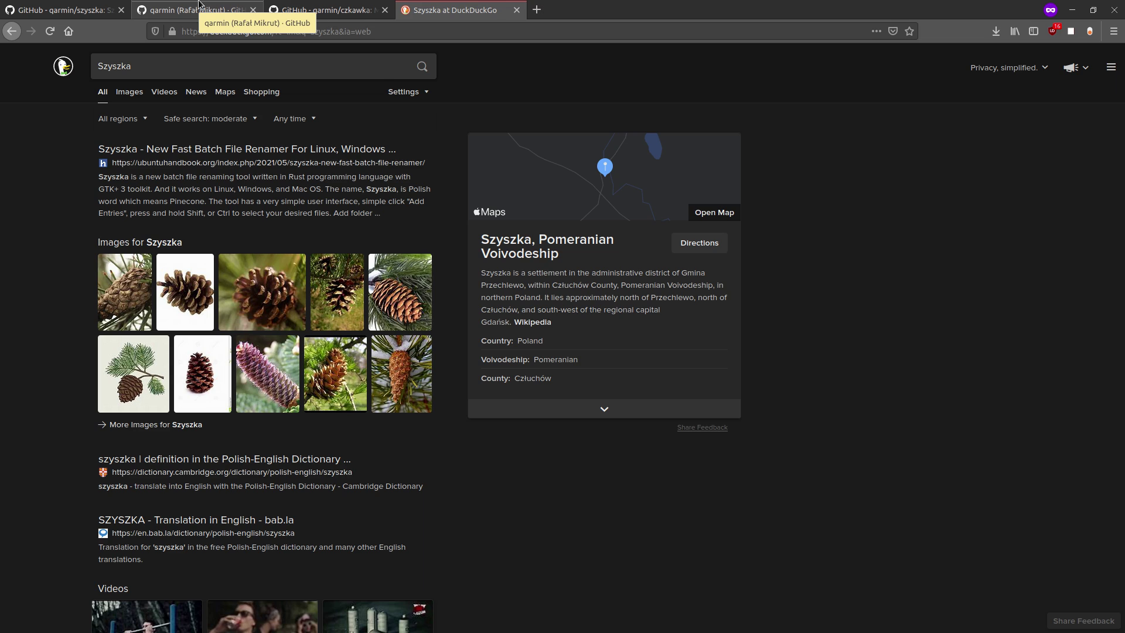
# - Read the czkawka repository README from the developer's profile, then return to the profile page
pyautogui.click(199, 4)
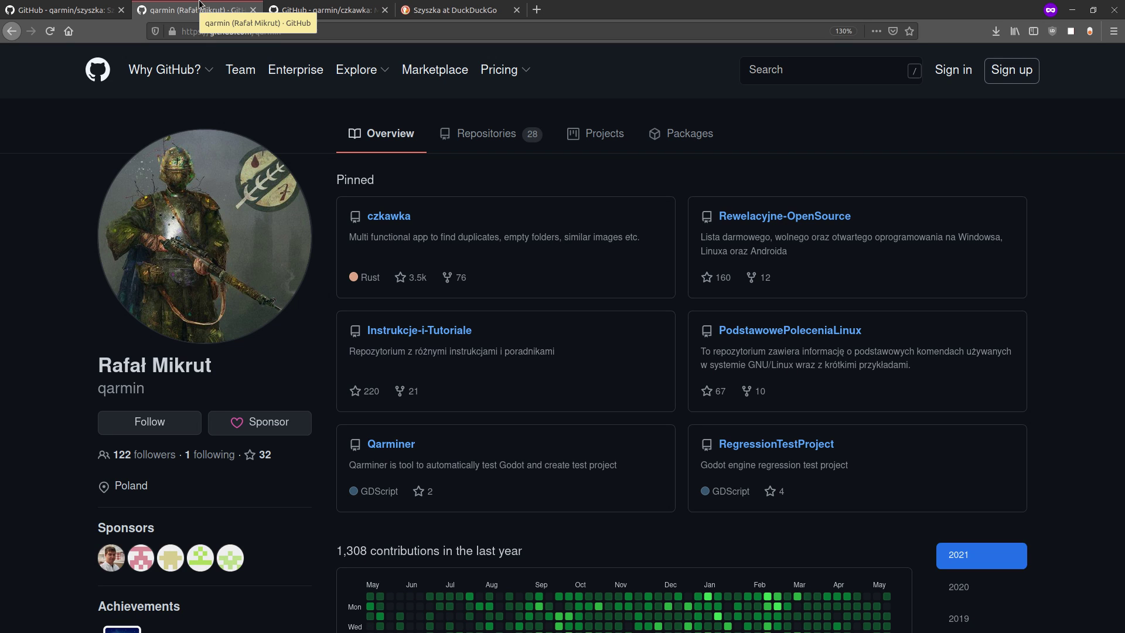
pyautogui.click(312, 4)
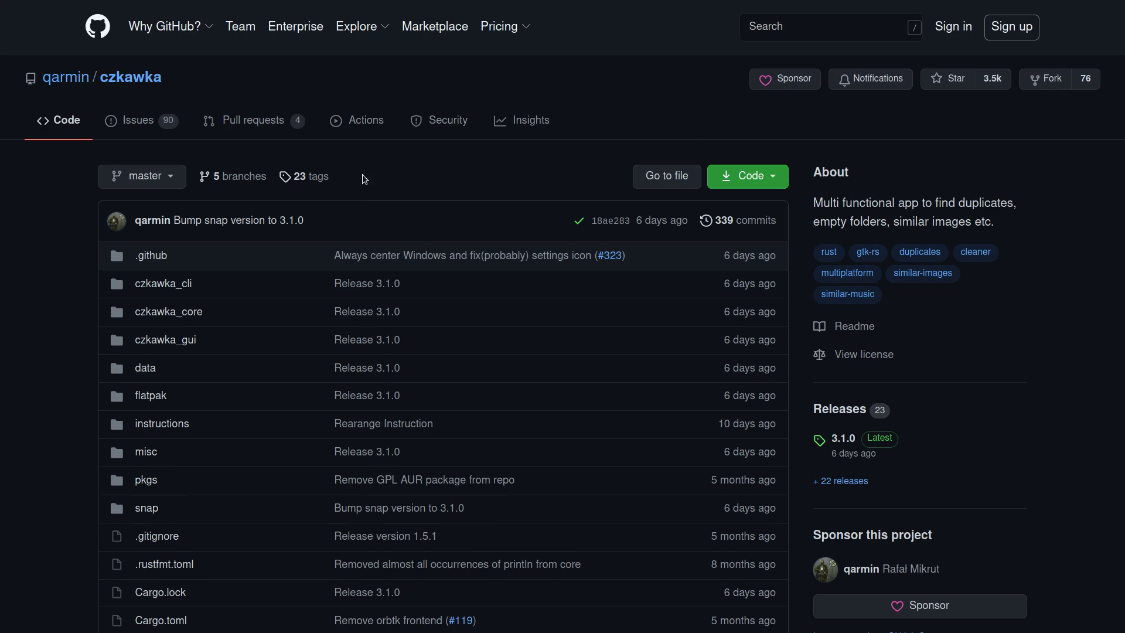
pyautogui.scroll(-13, 436, 278)
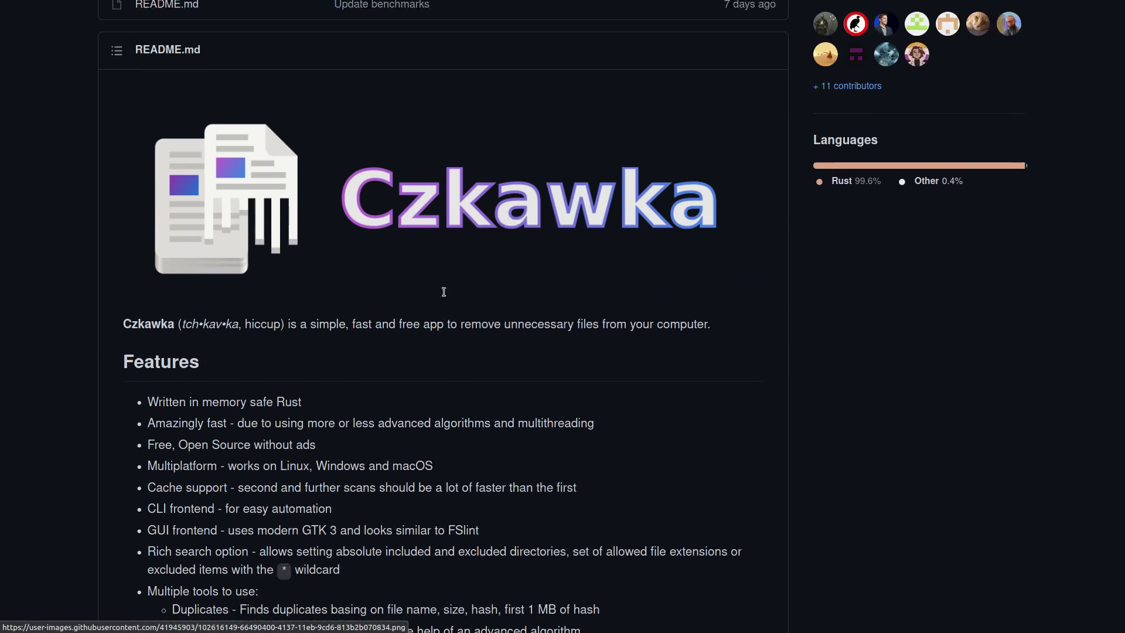
pyautogui.moveTo(181, 279); pyautogui.dragTo(241, 278)
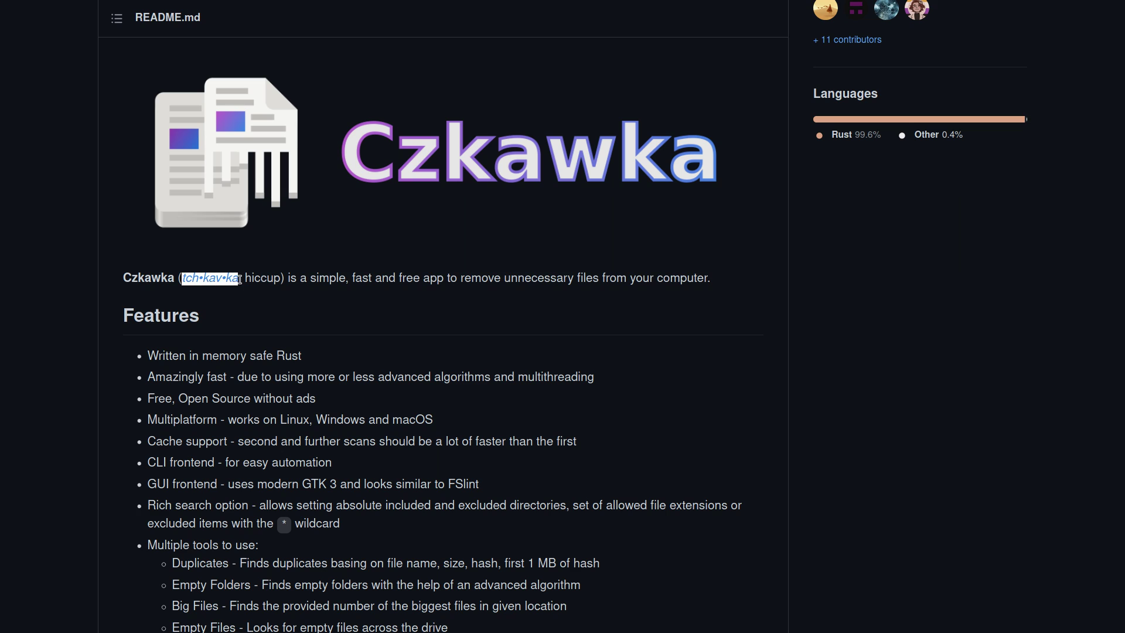
pyautogui.click(455, 322)
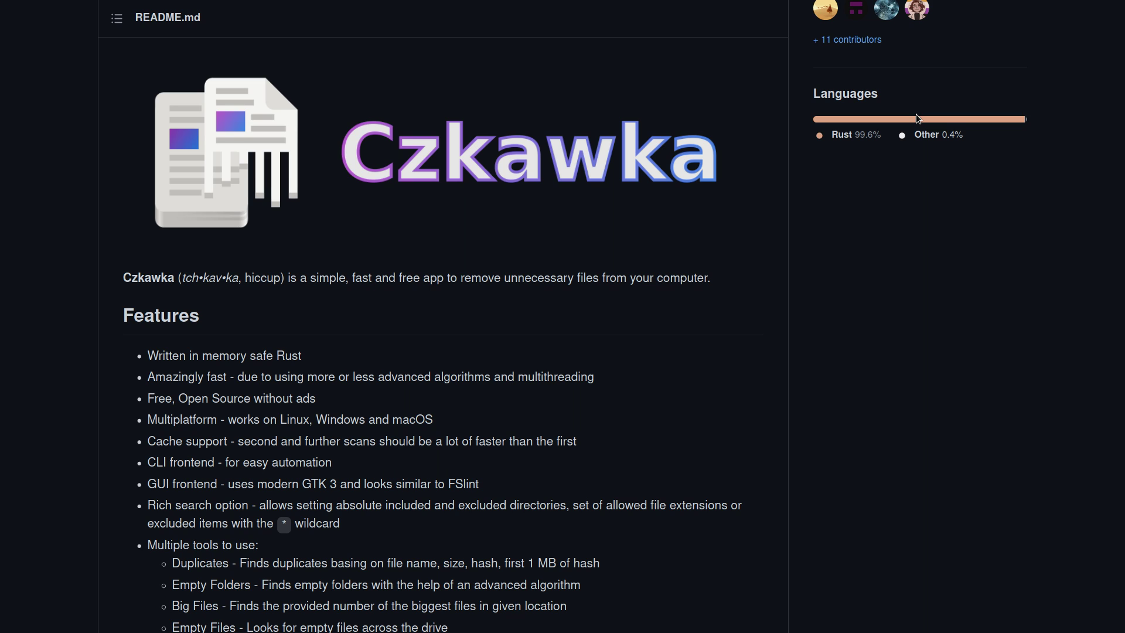
pyautogui.click(194, 10)
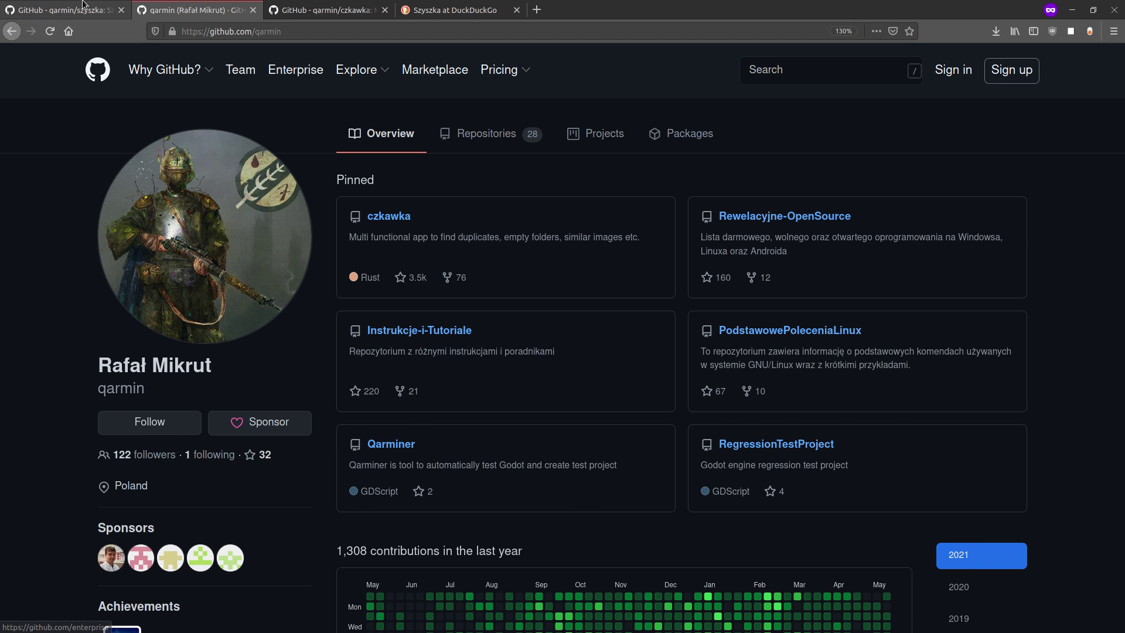
# - Open the szyszka repository and read its README down to the Snap, Cargo and Future work sections
pyautogui.click(83, 6)
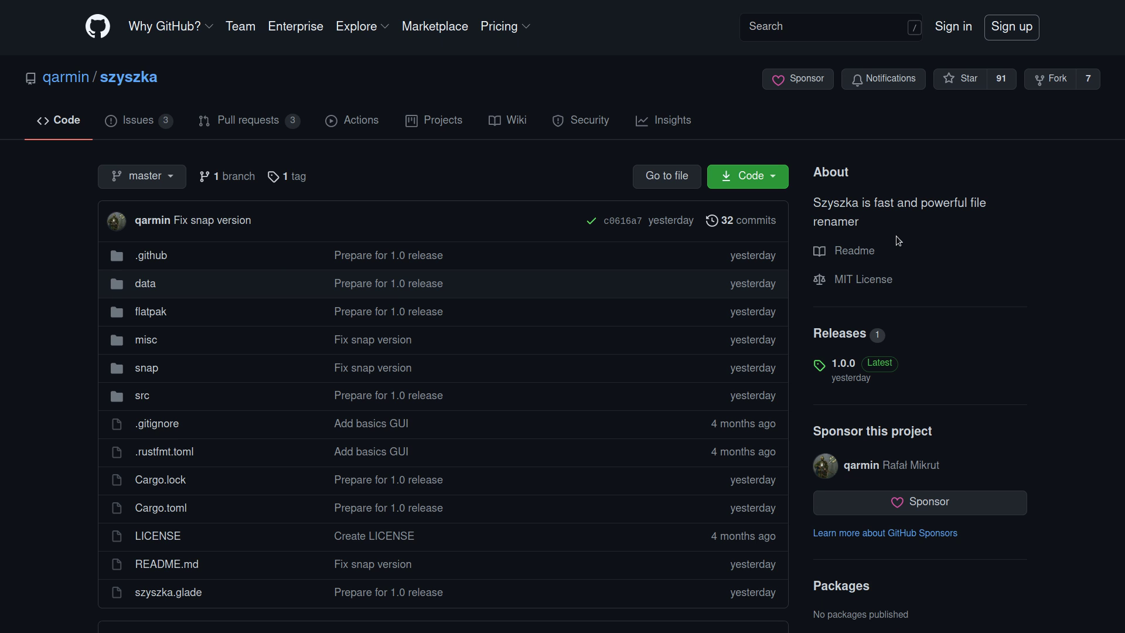
pyautogui.scroll(-2, 910, 227)
pyautogui.scroll(-1, 910, 228)
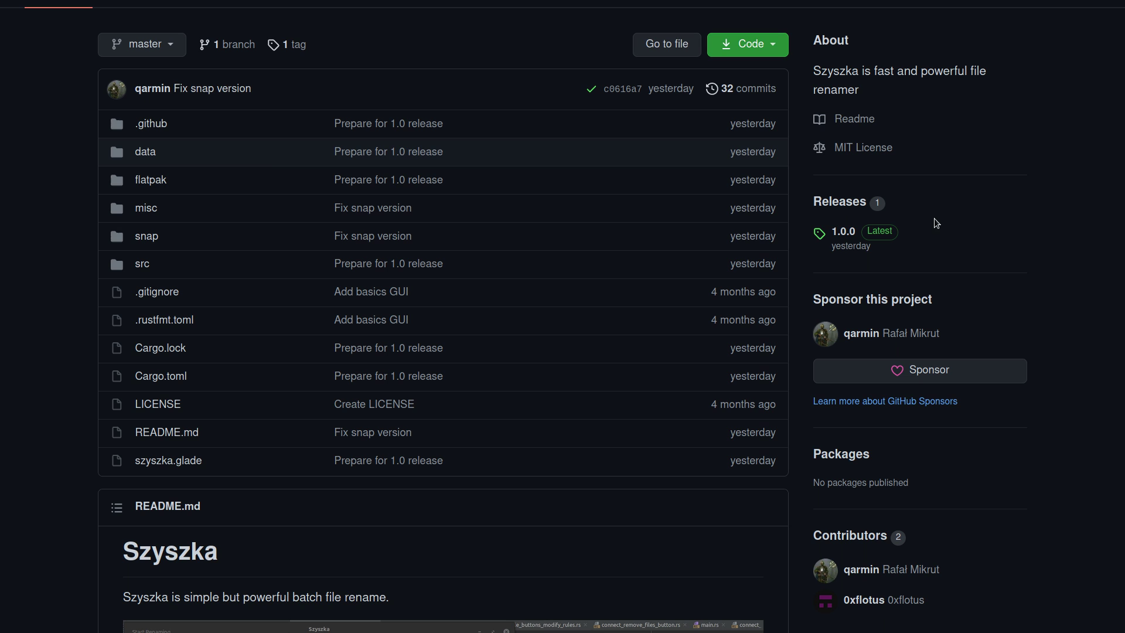
pyautogui.scroll(-7, 933, 225)
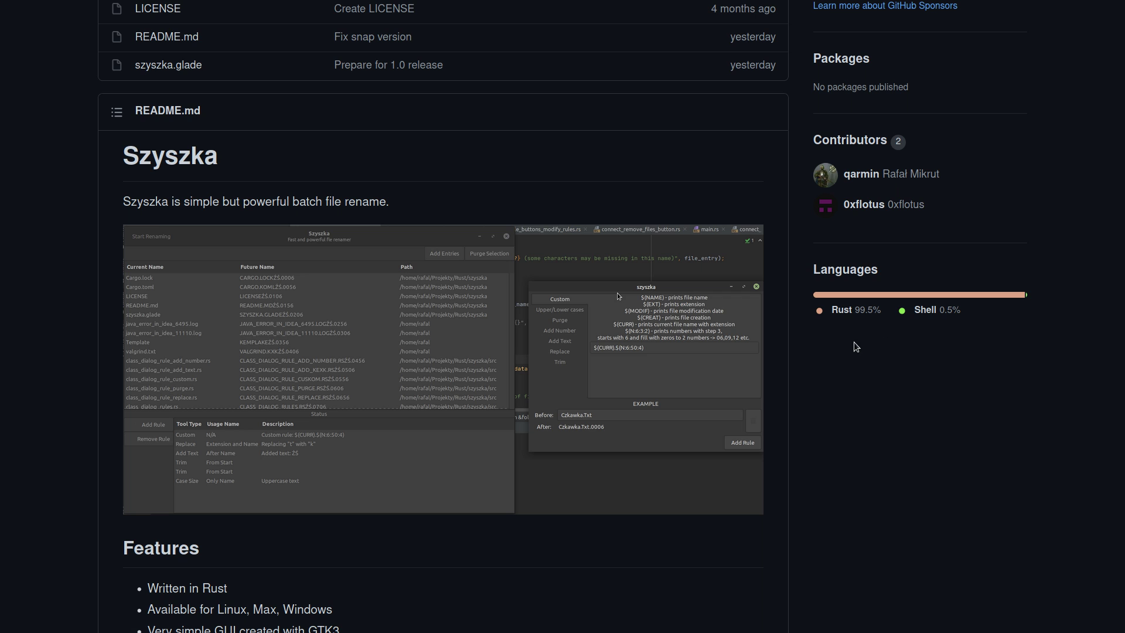
pyautogui.scroll(-11, 856, 346)
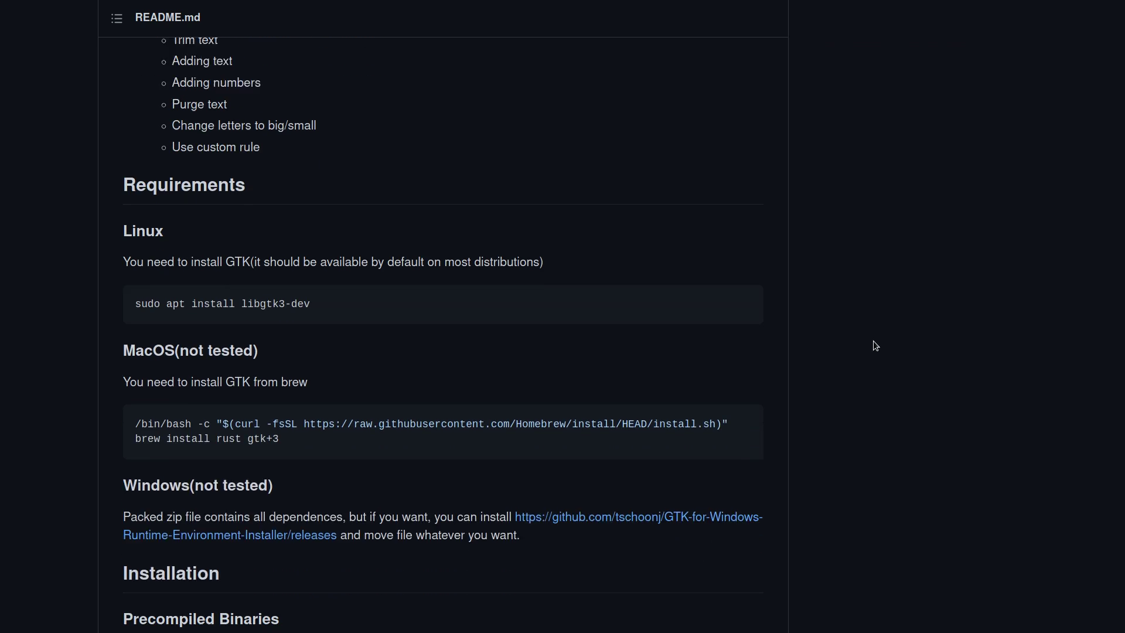
pyautogui.scroll(-14, 875, 345)
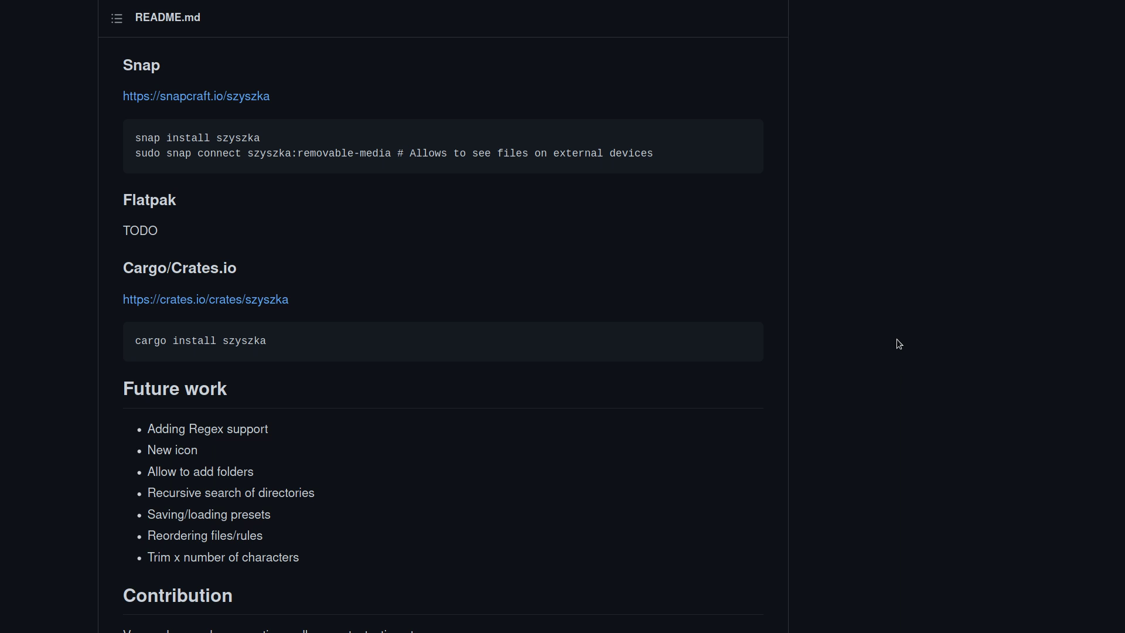
# - Scroll the szyszka README down to its License section, then back up
pyautogui.scroll(-10, 899, 343)
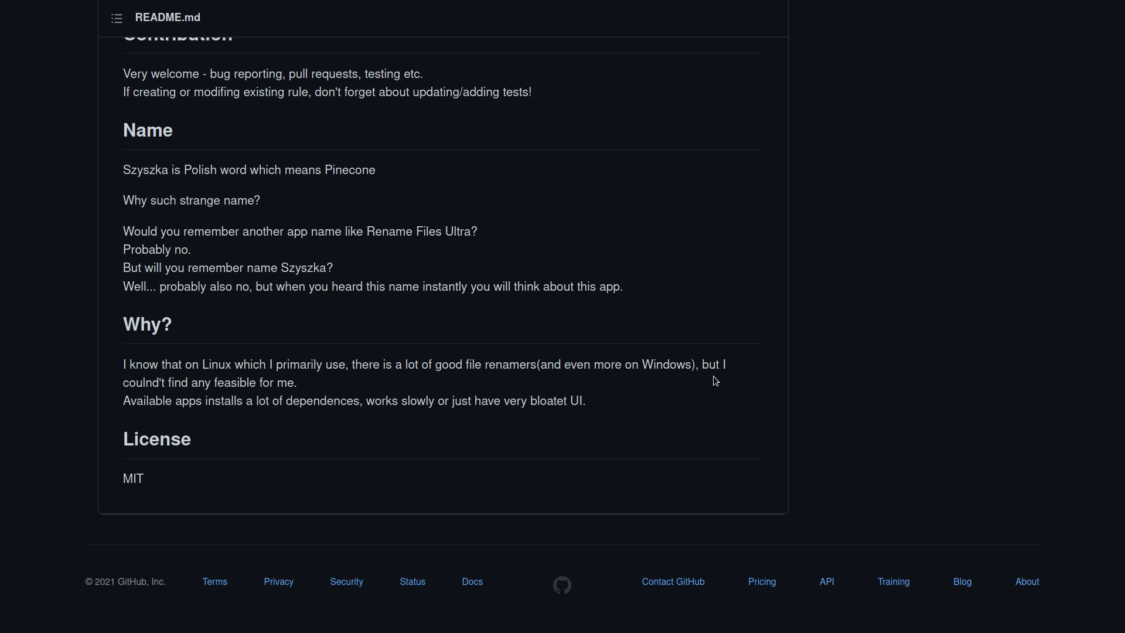
pyautogui.scroll(15, 863, 367)
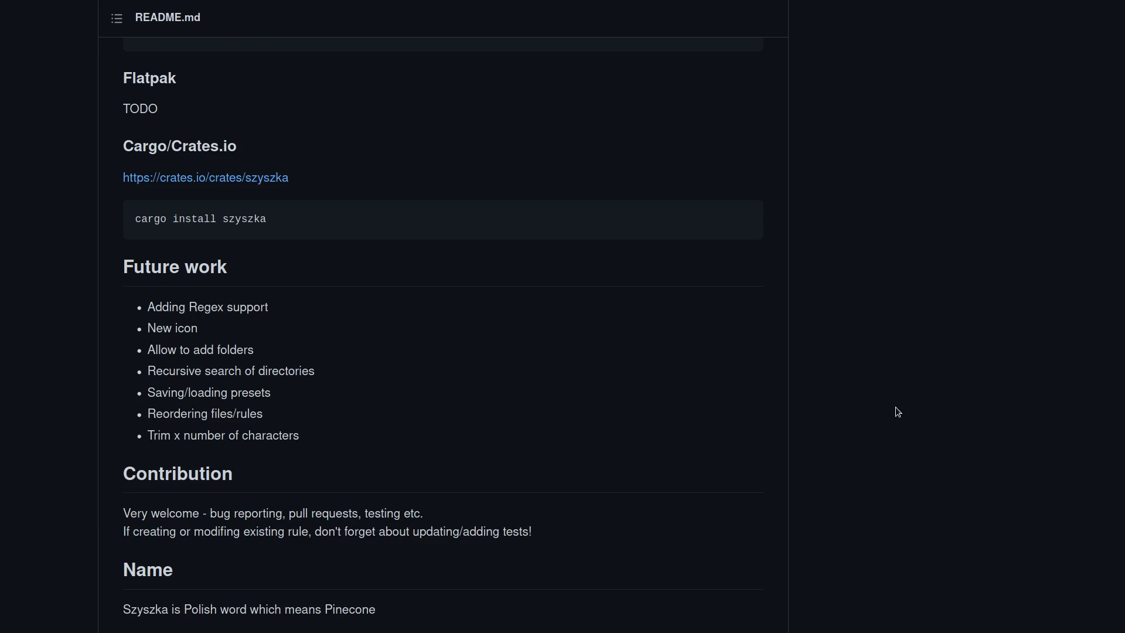
pyautogui.scroll(20, 906, 419)
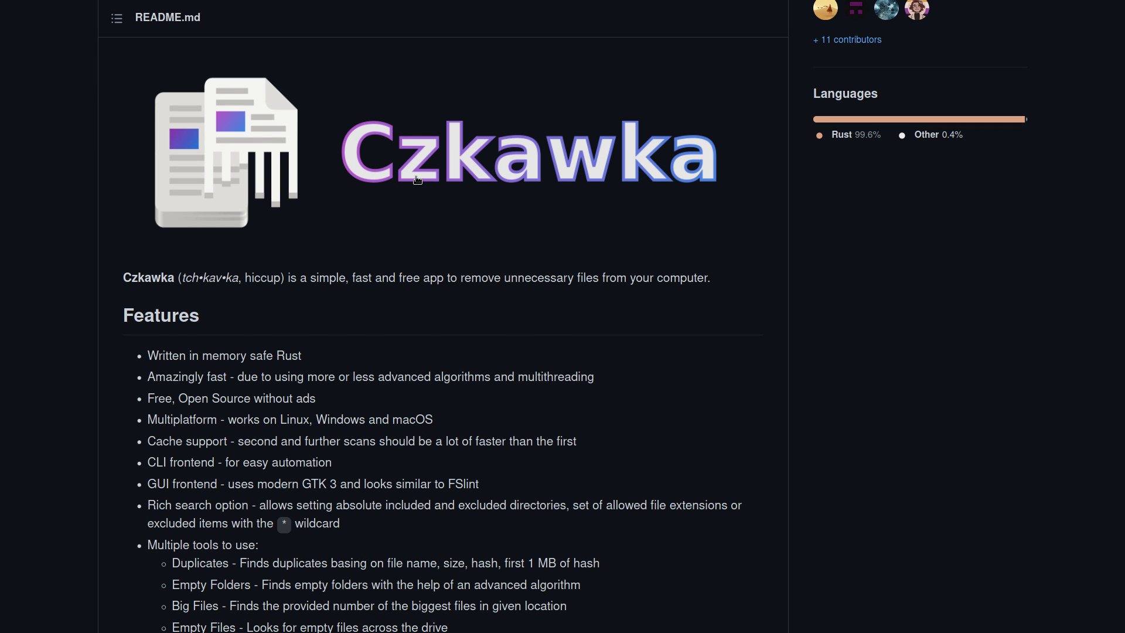
# - View the czkawka 3.1.0 release notes and its 9 assets, then return to the profile
pyautogui.scroll(5, 501, 322)
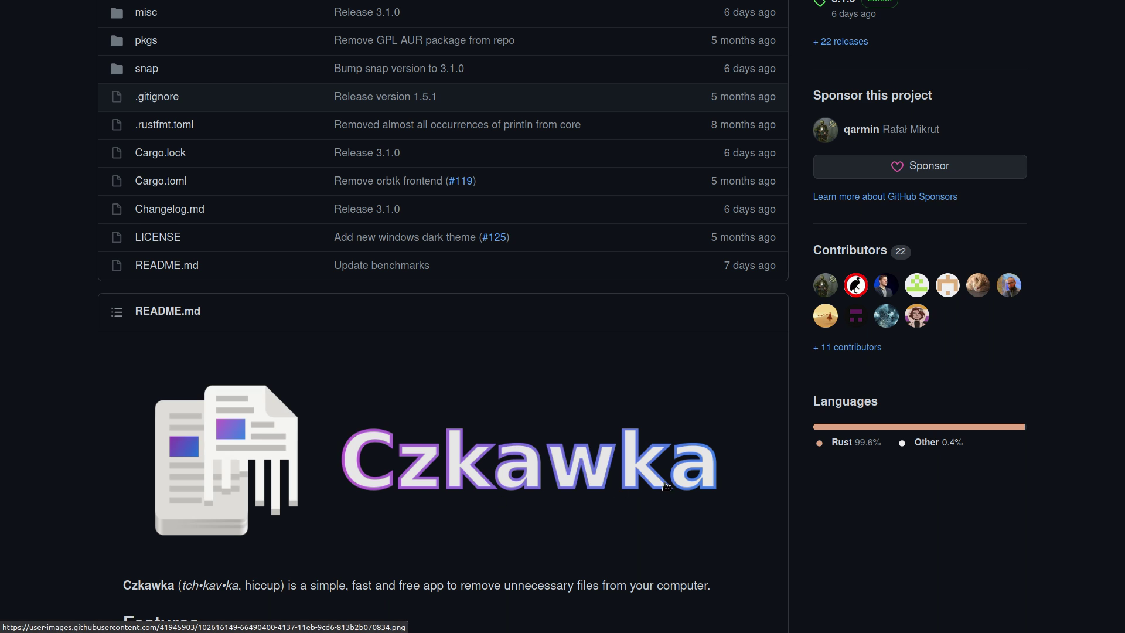
pyautogui.scroll(4, 666, 485)
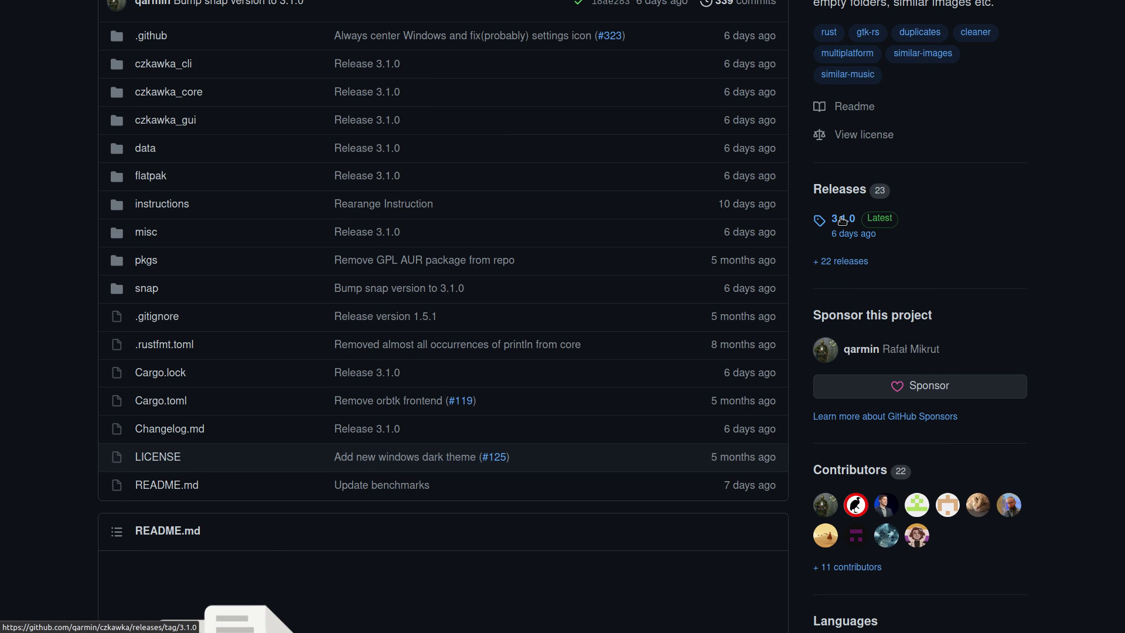
pyautogui.scroll(3, 554, 245)
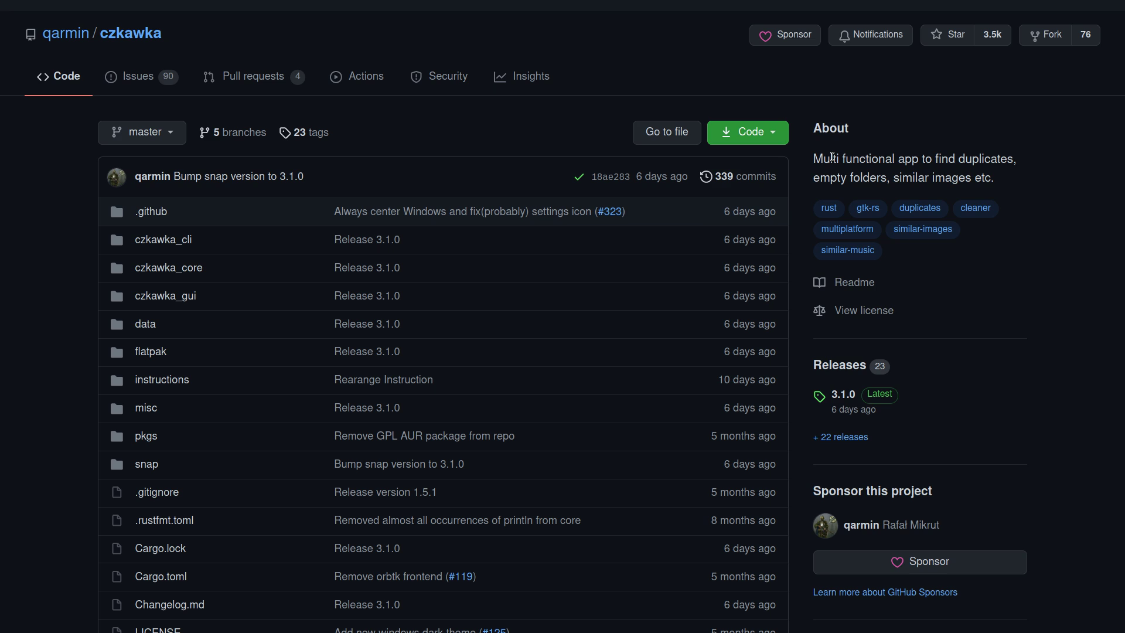
pyautogui.click(843, 394)
pyautogui.scroll(-3, 494, 296)
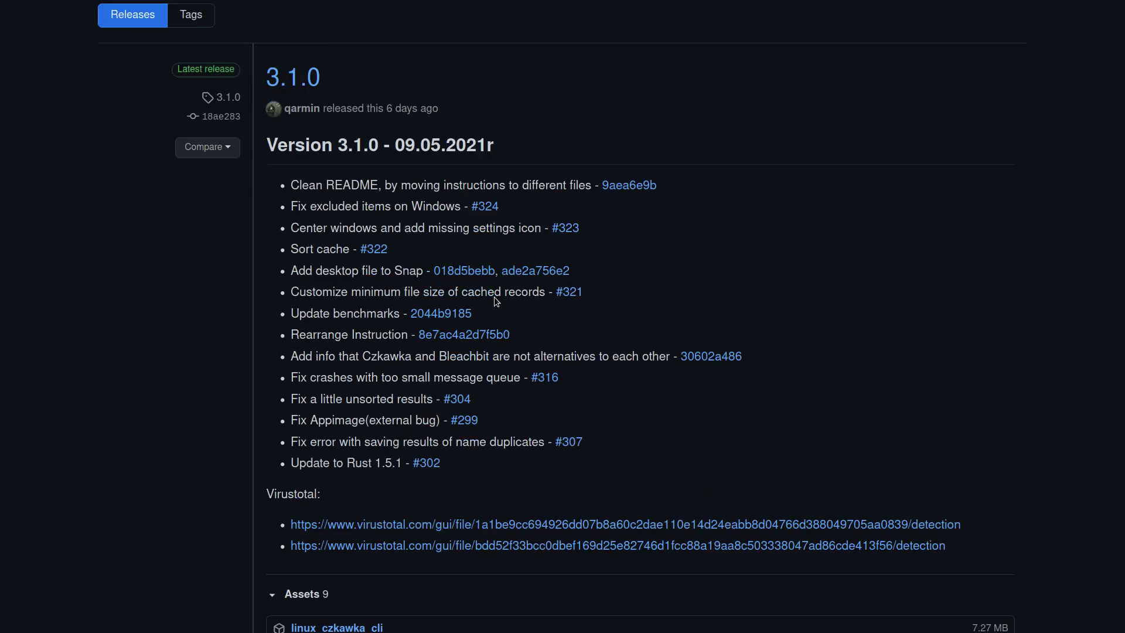
pyautogui.scroll(-4, 492, 298)
pyautogui.scroll(3, 503, 301)
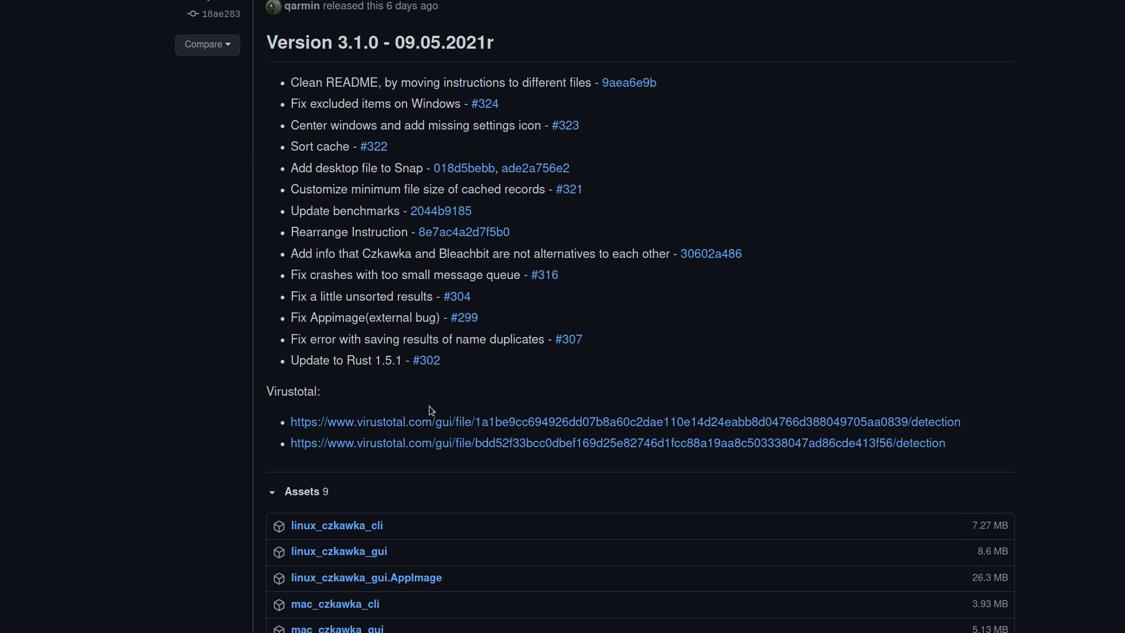
pyautogui.scroll(-3, 430, 410)
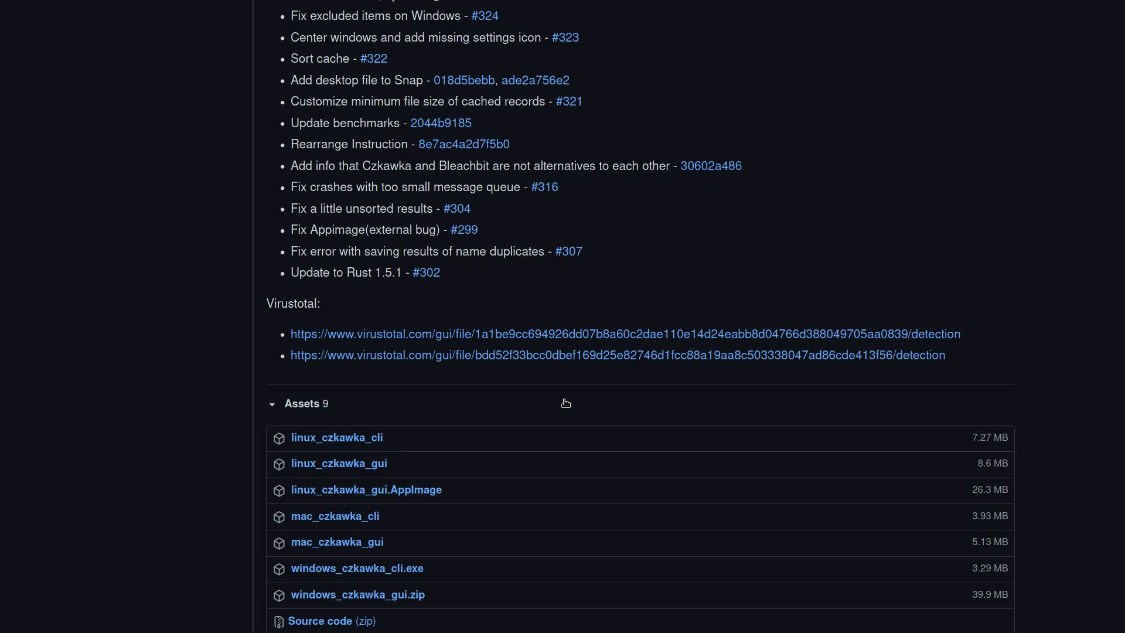
pyautogui.click(181, 7)
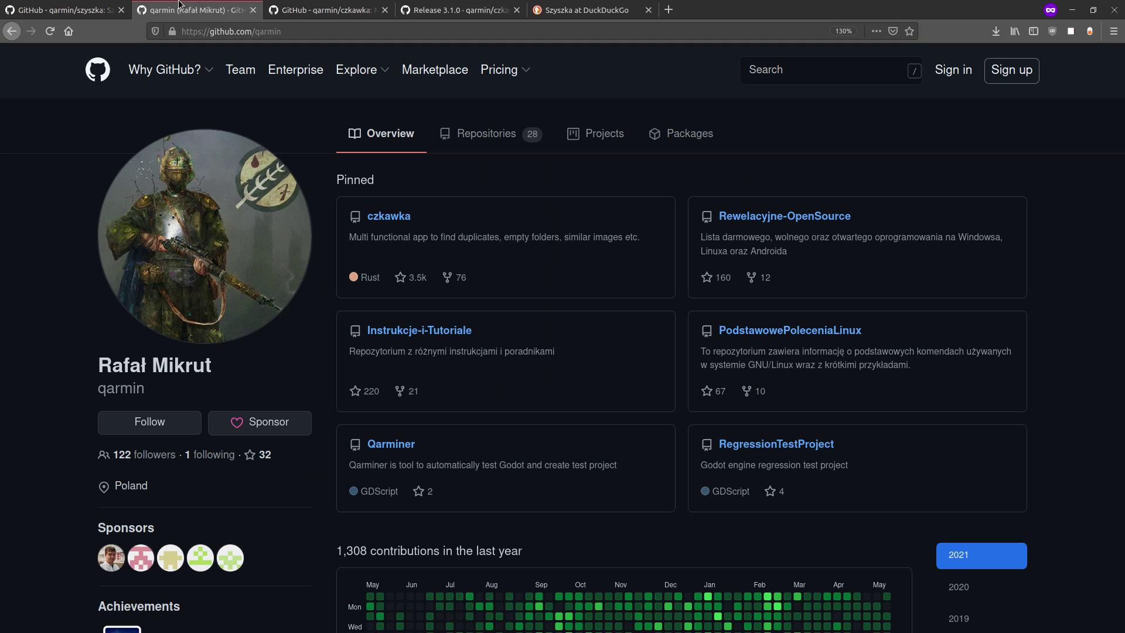
pyautogui.click(75, 5)
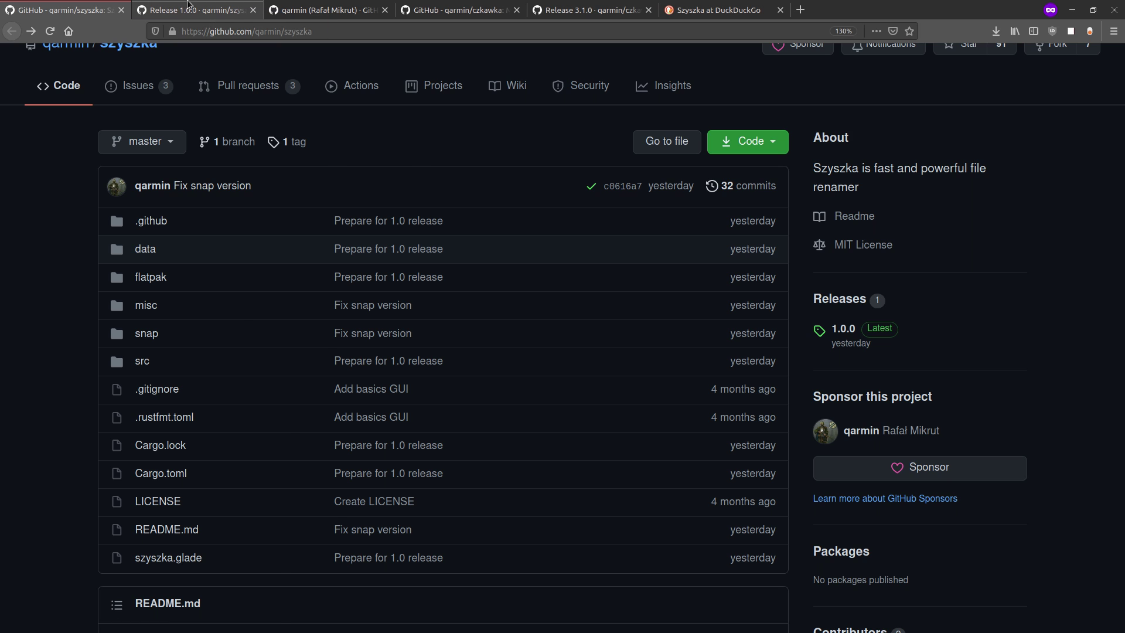
pyautogui.click(187, 5)
pyautogui.scroll(-2, 504, 384)
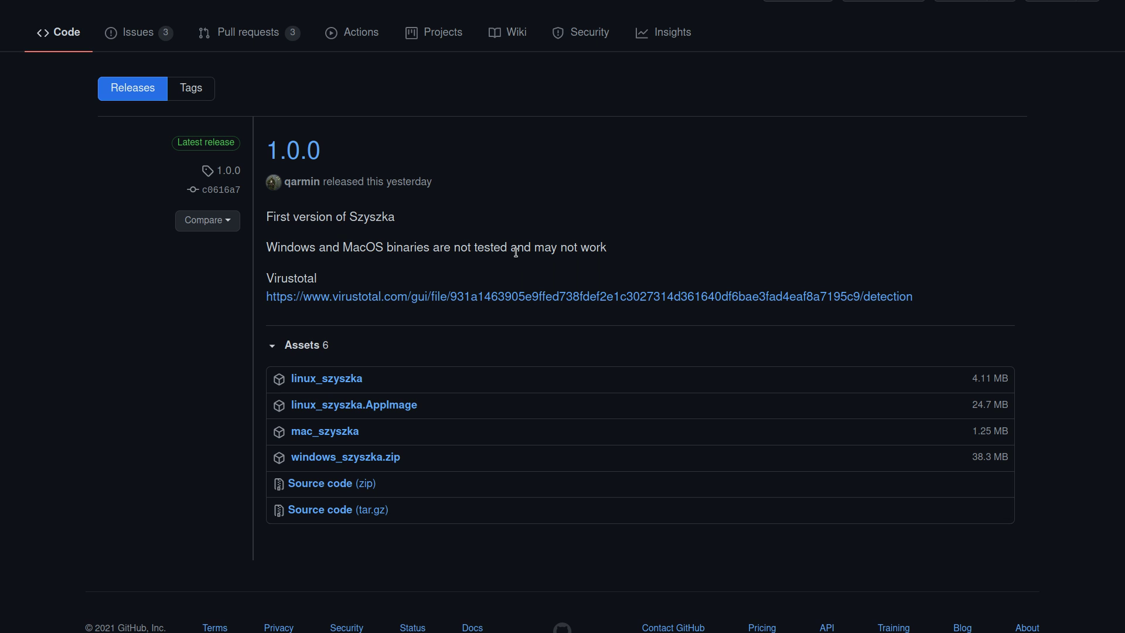
pyautogui.tripleClick(405, 182)
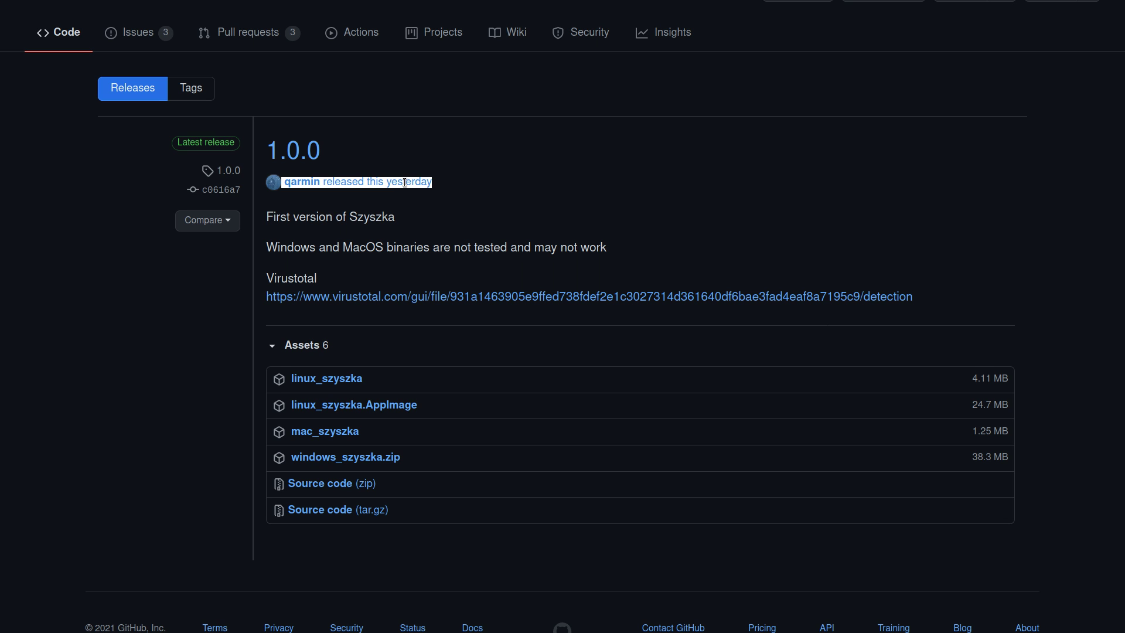
pyautogui.click(539, 228)
pyautogui.hotkey('ctrl', '+')
pyautogui.hotkey('ctrl', '+')
pyautogui.hotkey('ctrl', '+')
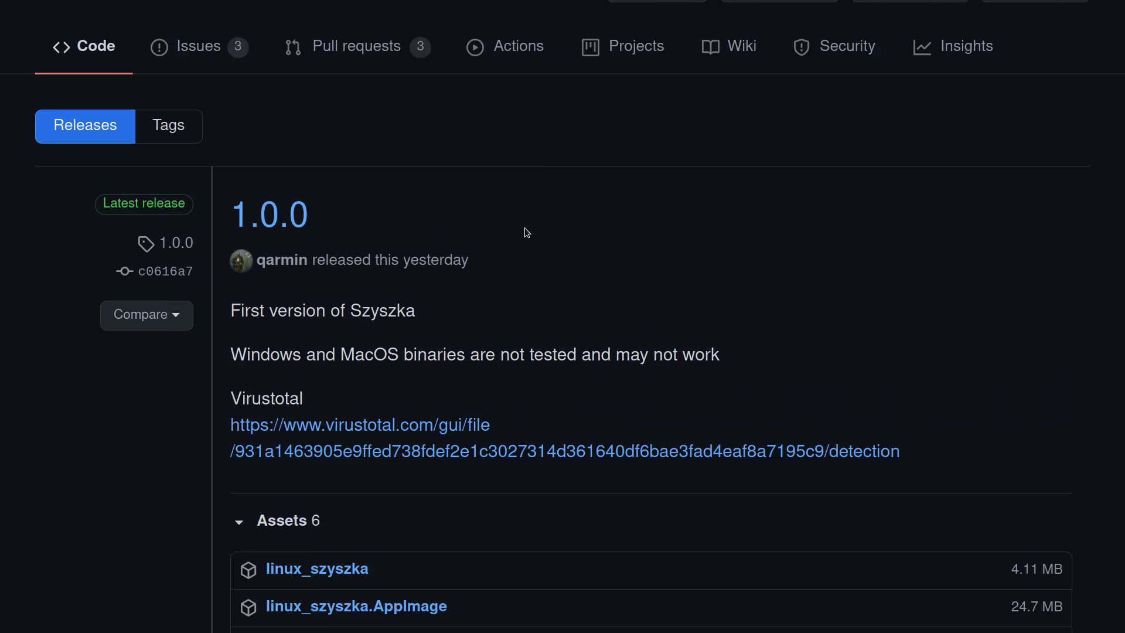
pyautogui.tripleClick(526, 261)
pyautogui.click(560, 280)
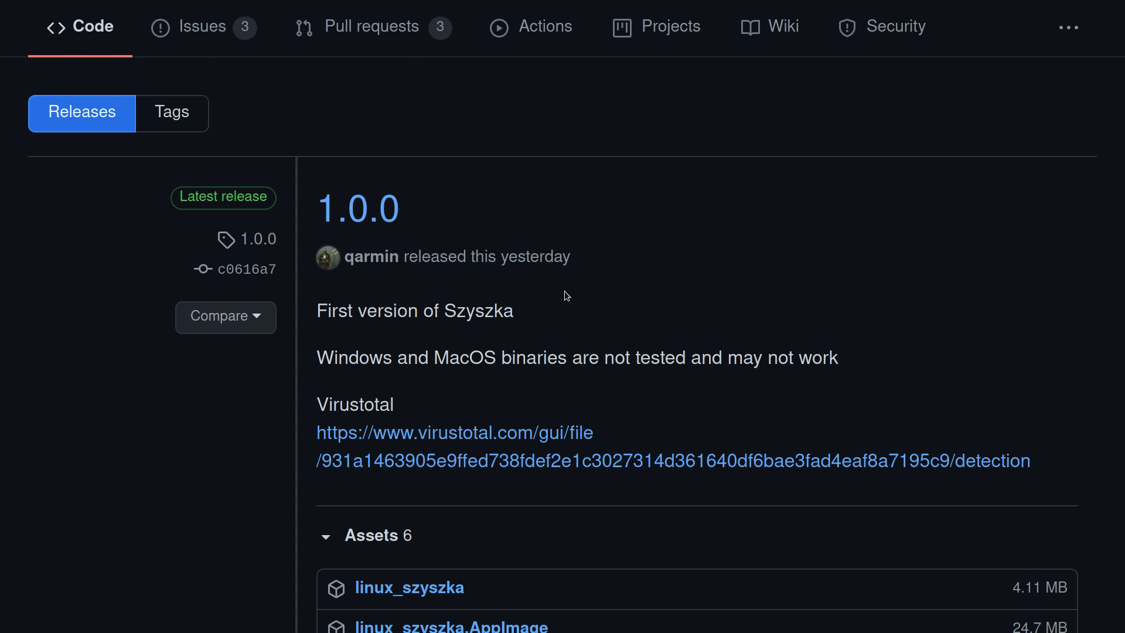
pyautogui.hotkey('ctrl', '-')
pyautogui.hotkey('ctrl', '-')
pyautogui.hotkey('ctrl', '-')
pyautogui.hotkey('ctrl', '-')
pyautogui.hotkey('ctrl', '+')
pyautogui.hotkey('ctrl', '+')
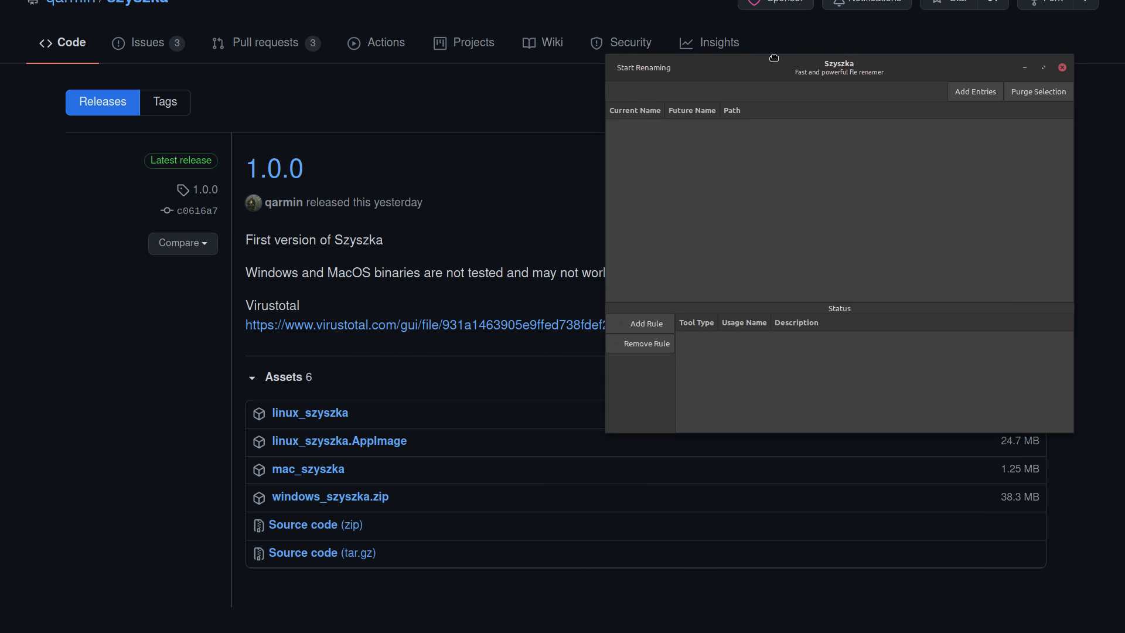
# - Maximize the Szyszka window to fill the whole screen
pyautogui.doubleClick(774, 57)
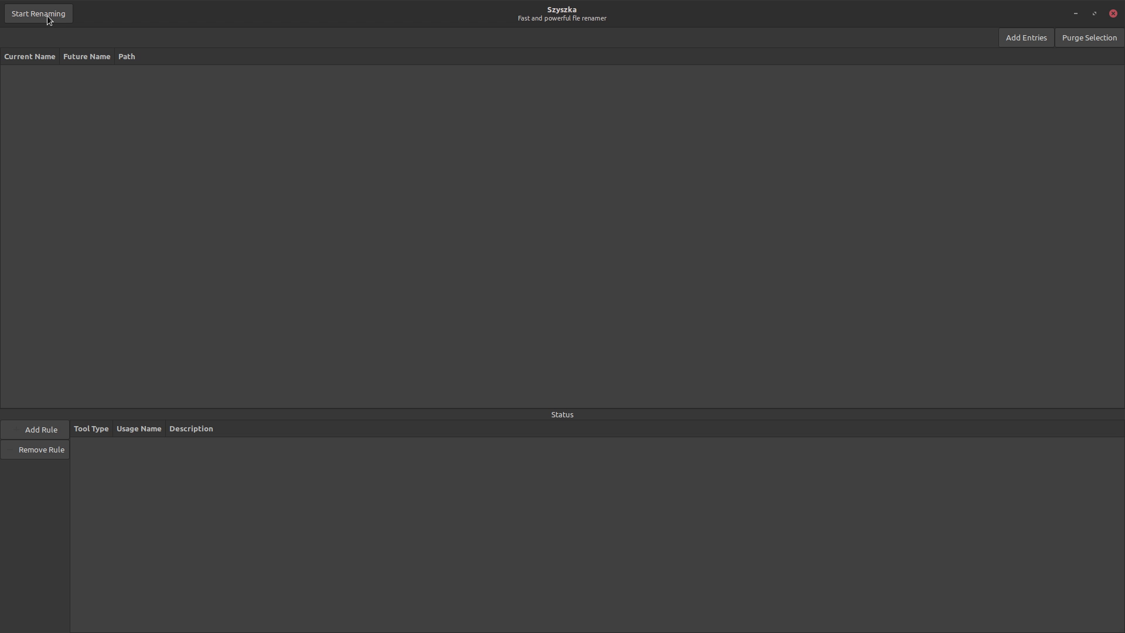
# - Add every file from Home > Pictures > memes > Freshly Picked Memes to Szyszka's rename list
pyautogui.click(1024, 38)
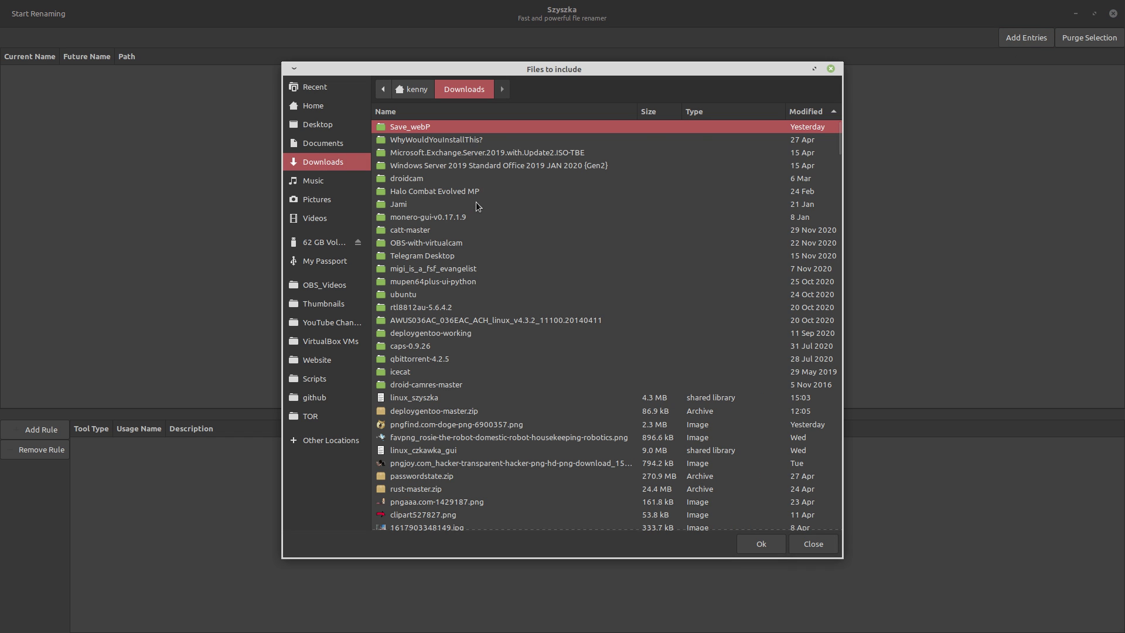
pyautogui.click(415, 93)
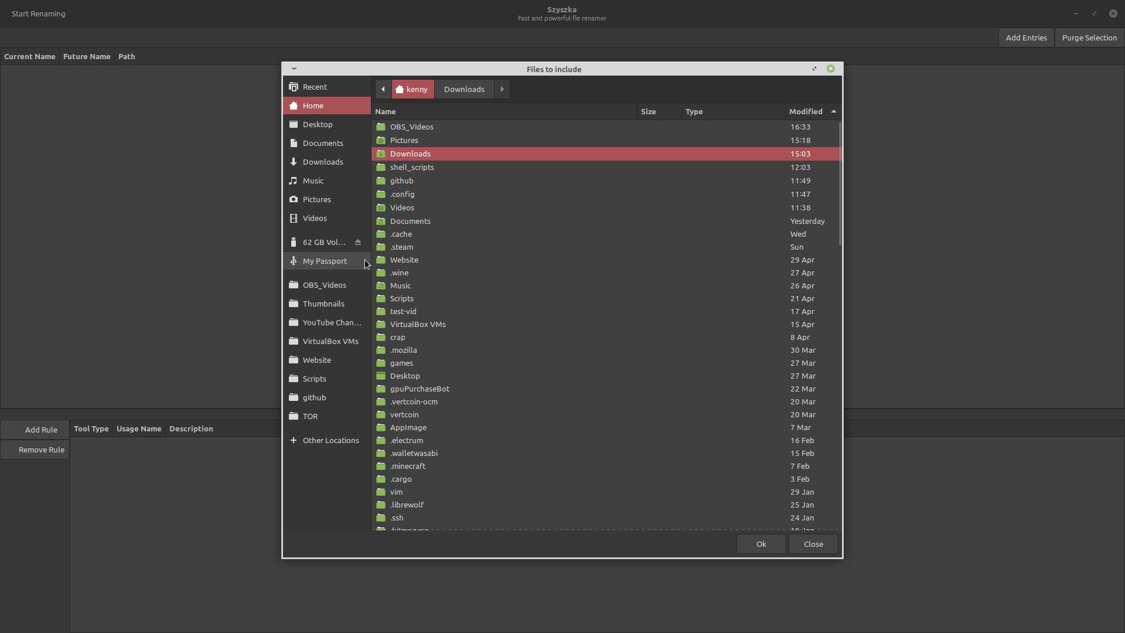
pyautogui.click(322, 199)
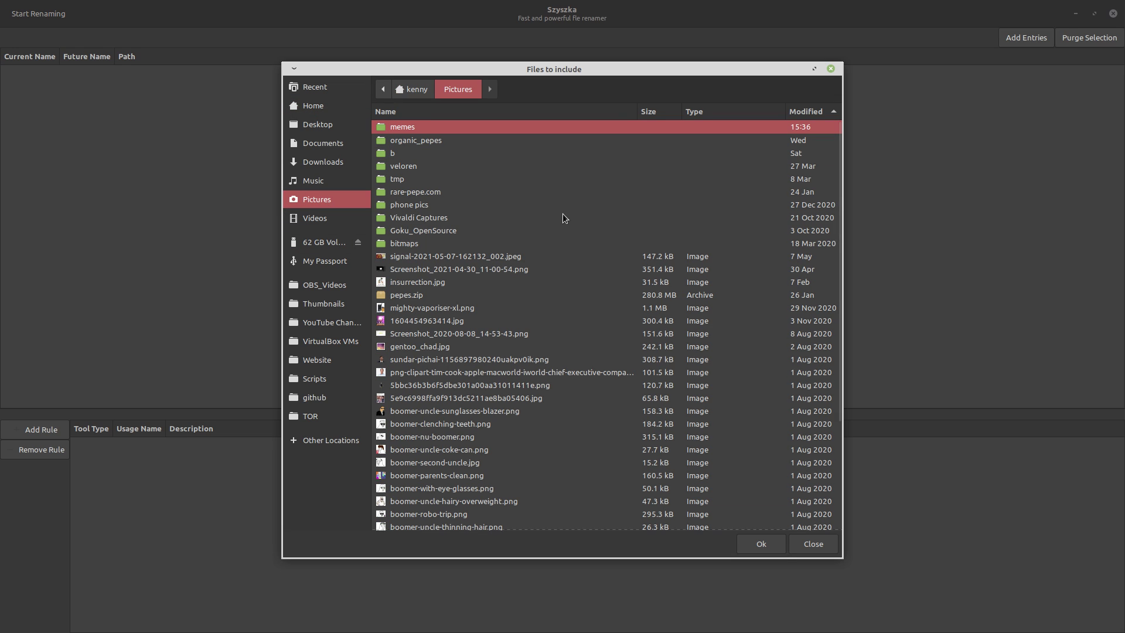
pyautogui.doubleClick(415, 127)
pyautogui.doubleClick(453, 127)
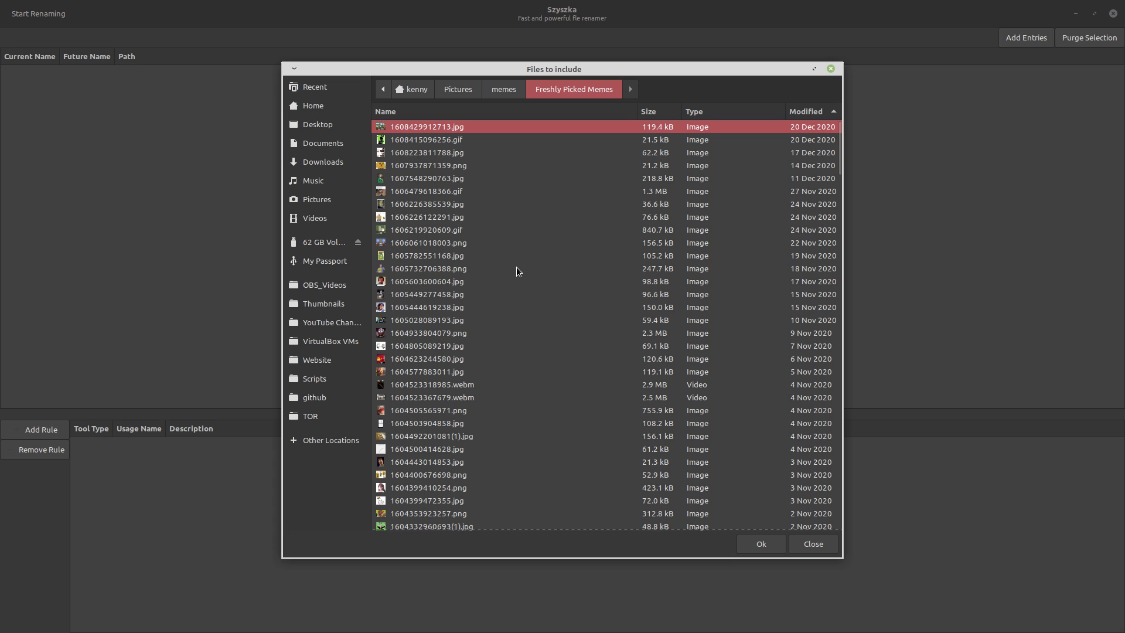
pyautogui.hotkey('ctrl', 'a')
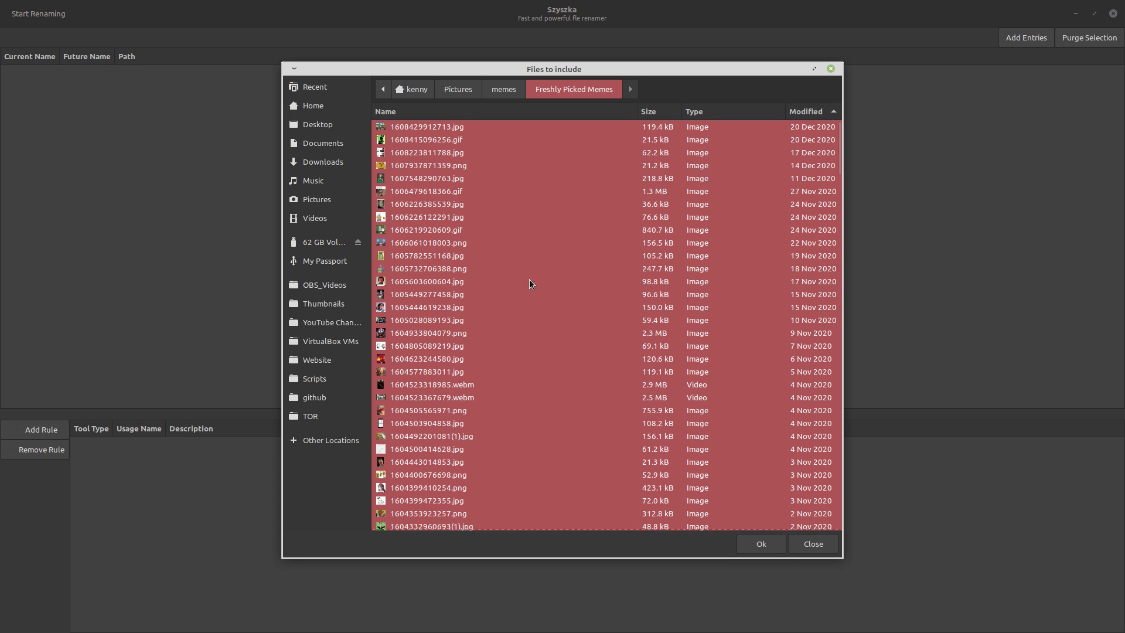
pyautogui.click(760, 544)
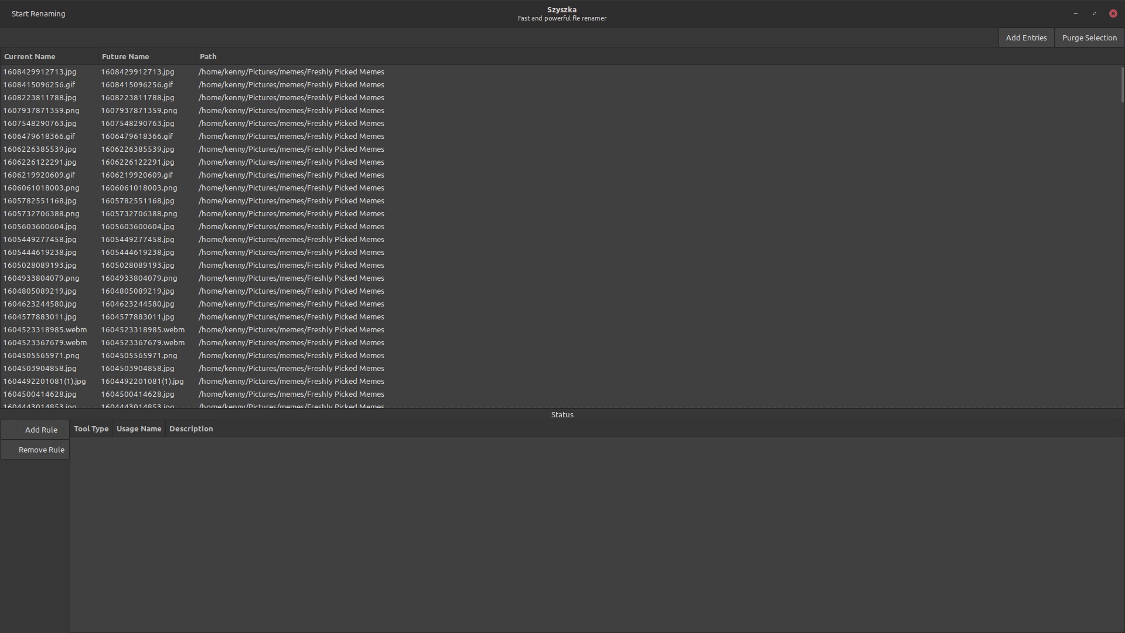
# - Place the file manager beside a restored Szyszka window and open 1607937871359.png in the viewer
pyautogui.moveTo(0, 218); pyautogui.dragTo(1, 246)
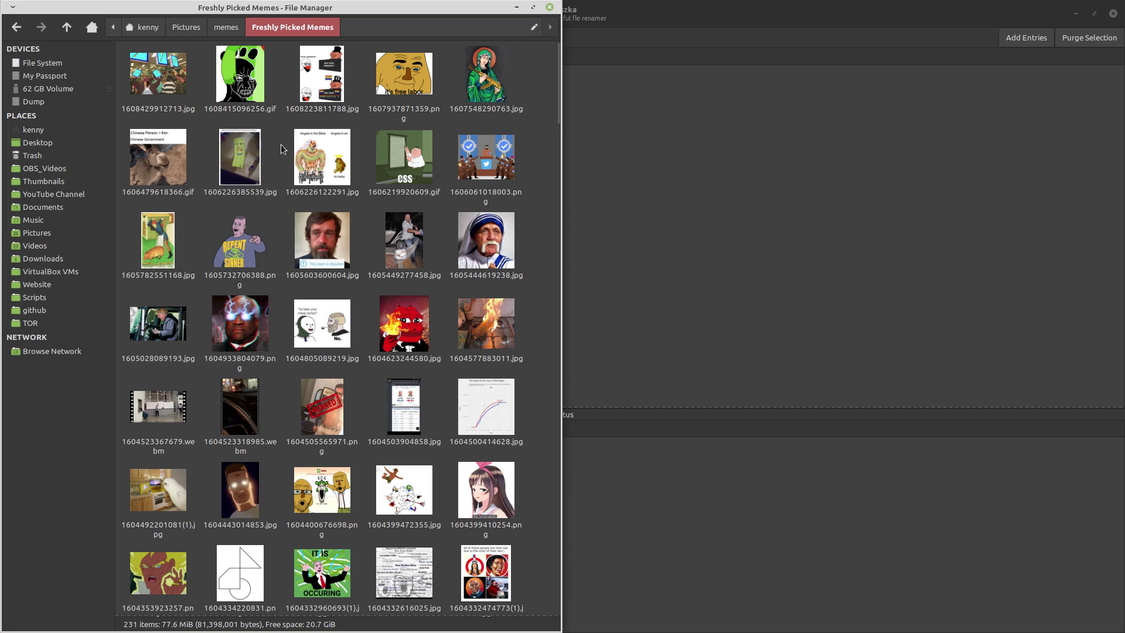
pyautogui.doubleClick(676, 9)
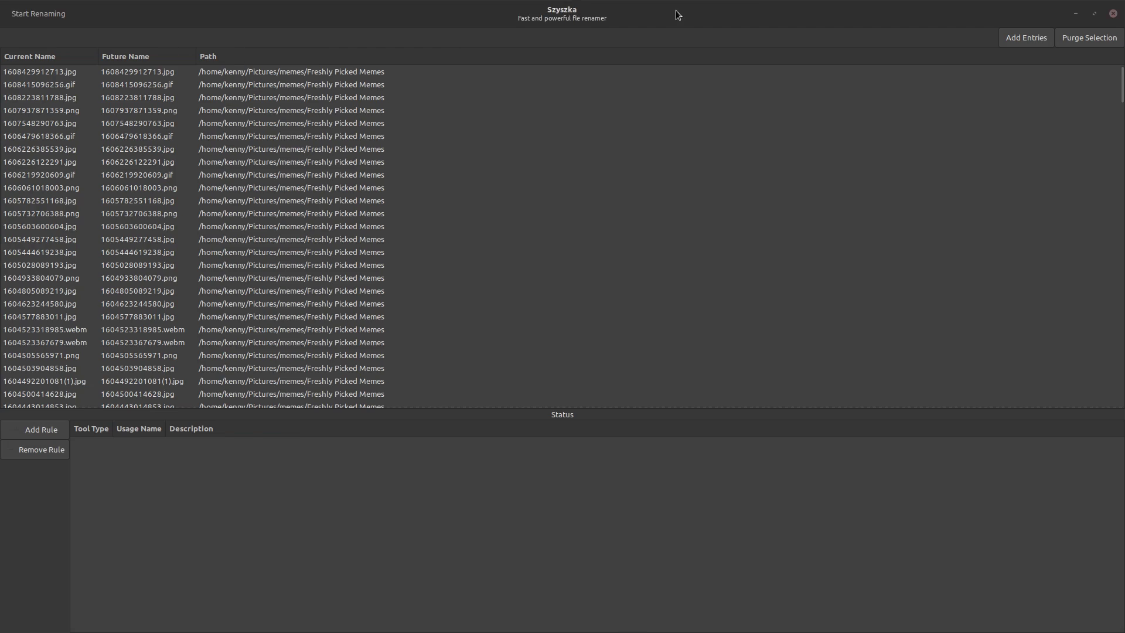
pyautogui.moveTo(676, 9); pyautogui.dragTo(1122, 214)
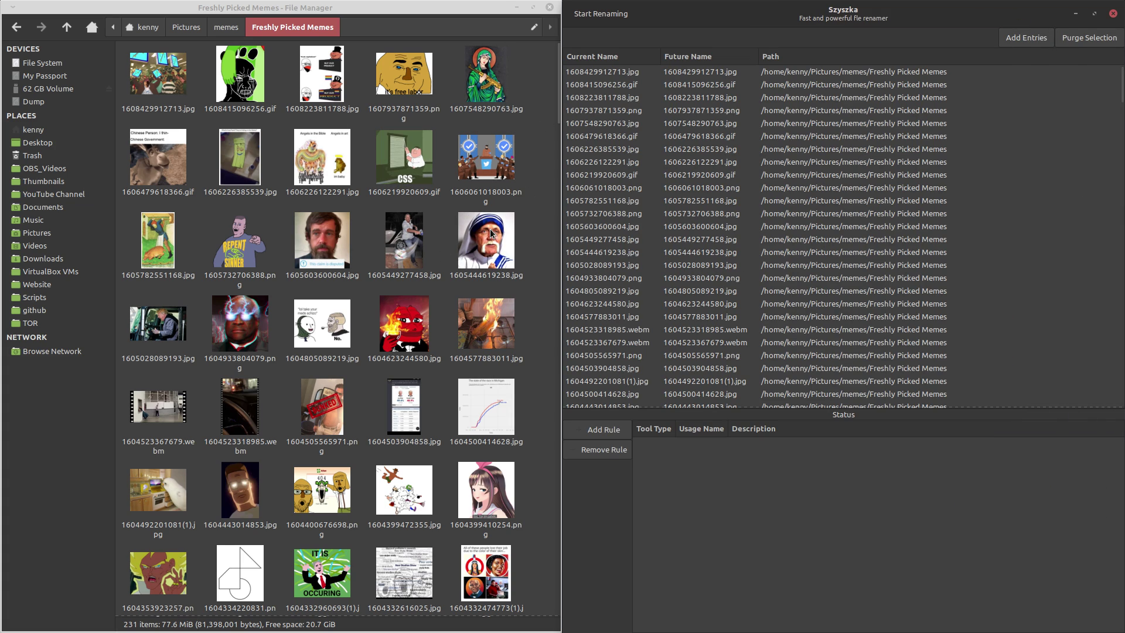
pyautogui.click(443, 126)
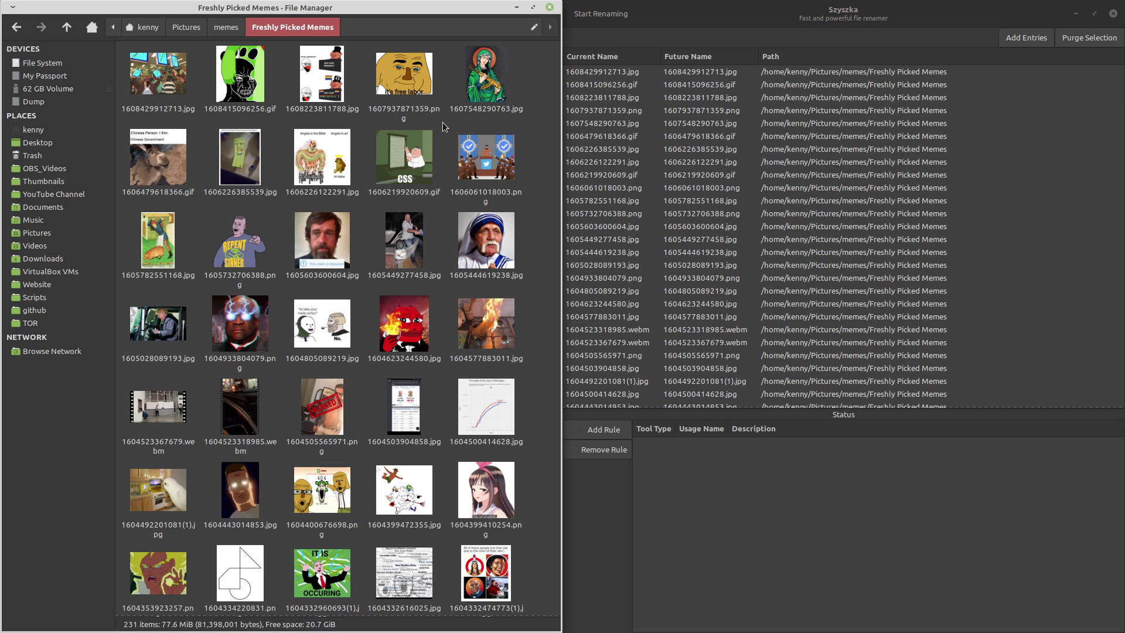
pyautogui.doubleClick(393, 84)
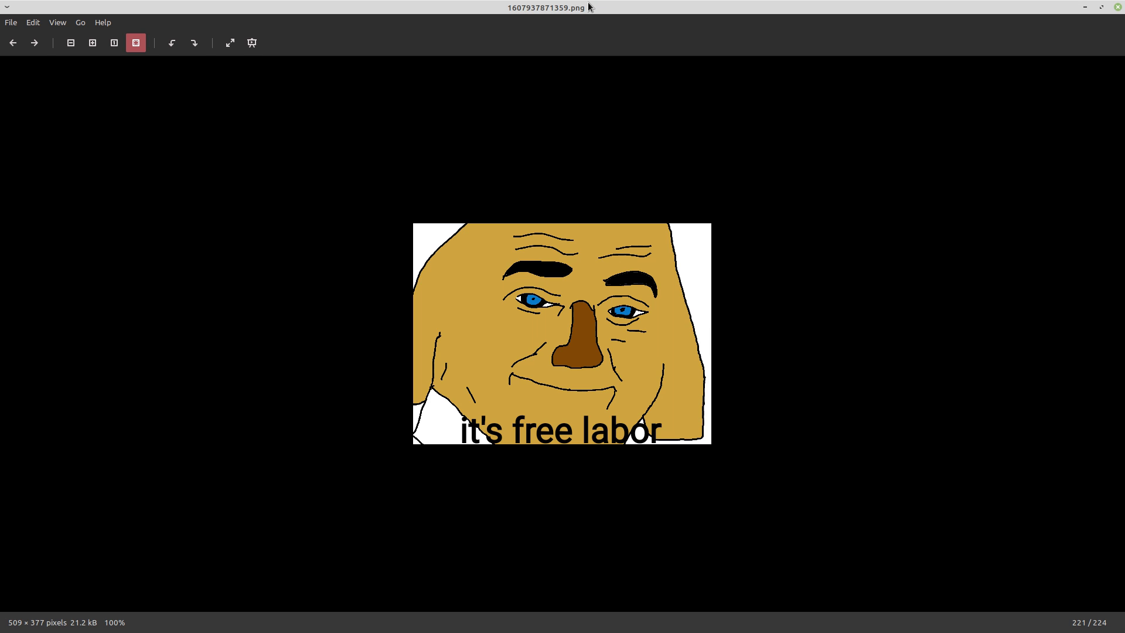
# - Close the viewer, preview 1607548290763.jpg, close it, and clear the file selection
pyautogui.moveTo(589, 7); pyautogui.dragTo(443, 261)
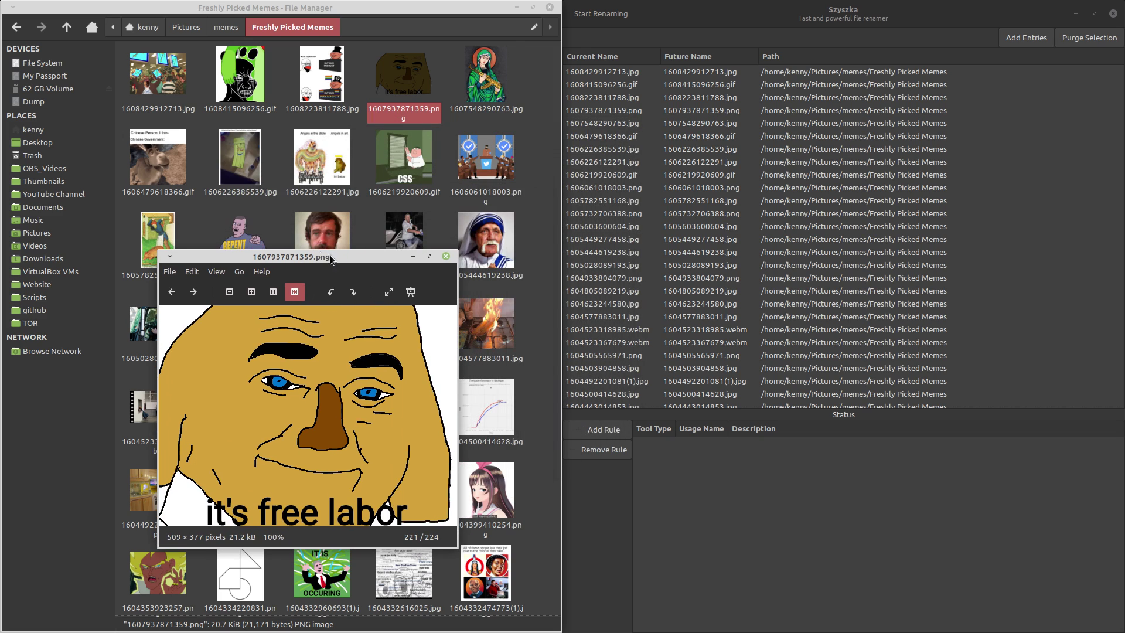
pyautogui.click(445, 257)
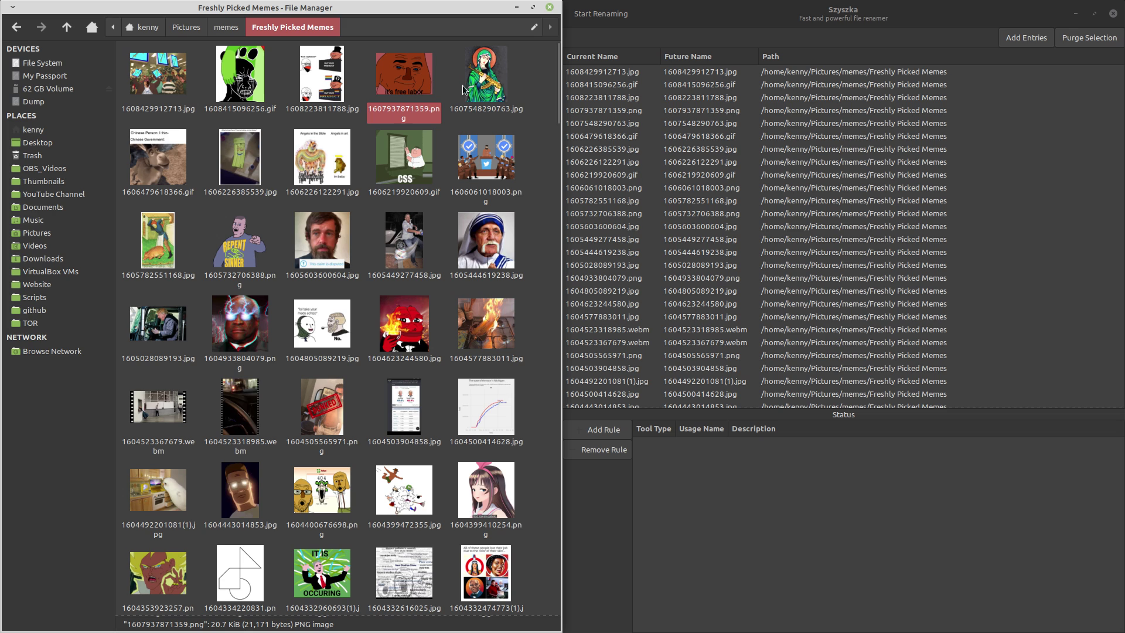
pyautogui.click(497, 80)
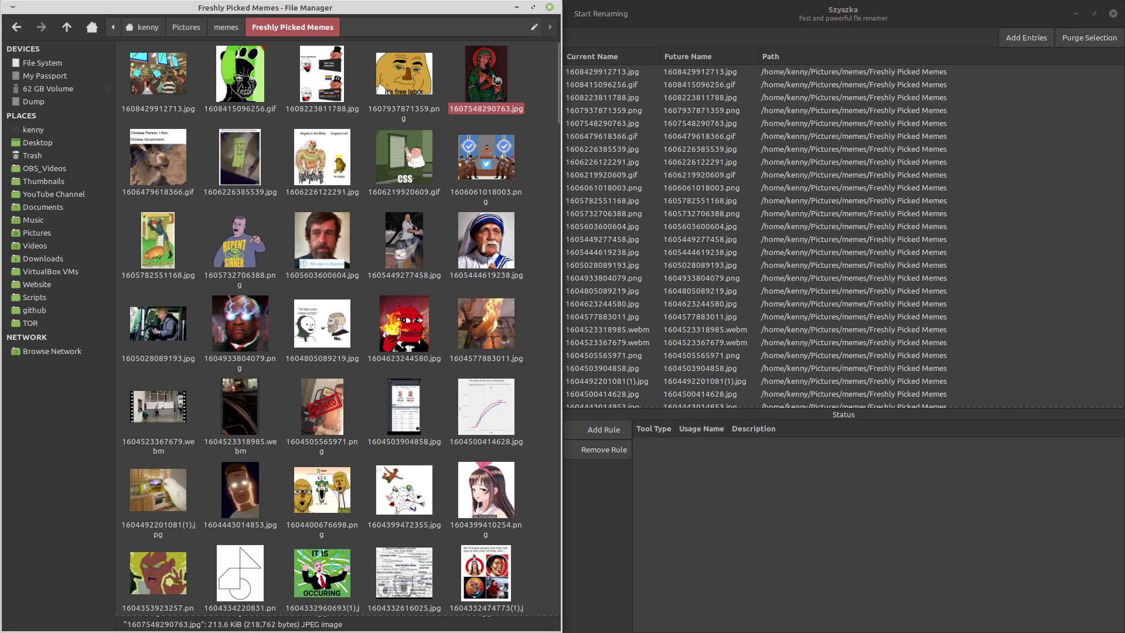
pyautogui.doubleClick(497, 81)
pyautogui.moveTo(573, 36); pyautogui.dragTo(455, 35)
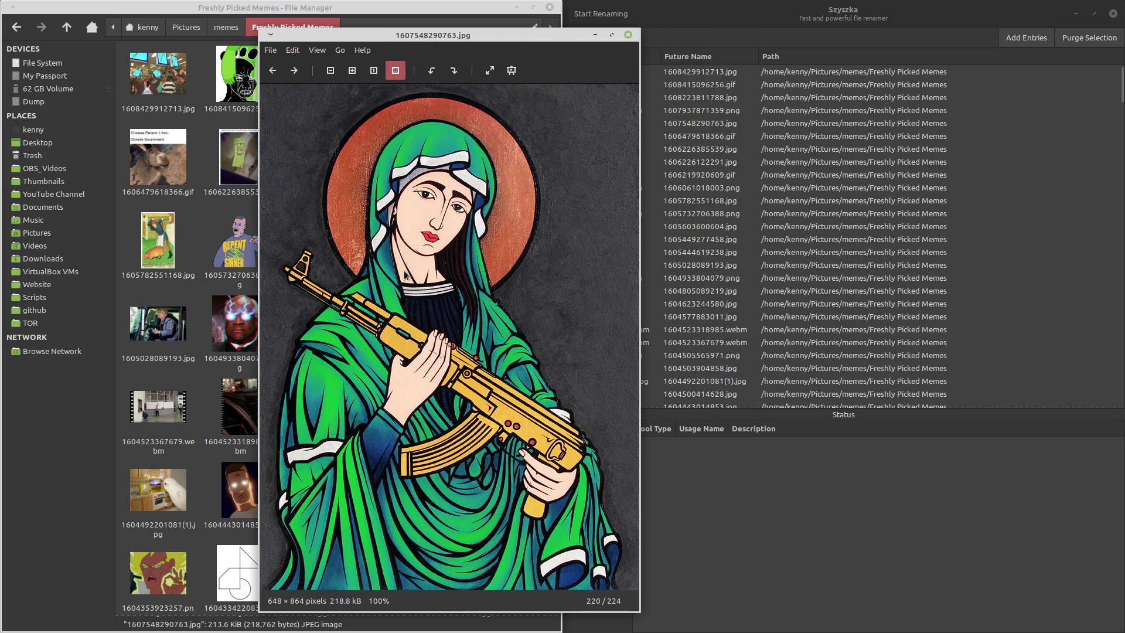
pyautogui.click(628, 37)
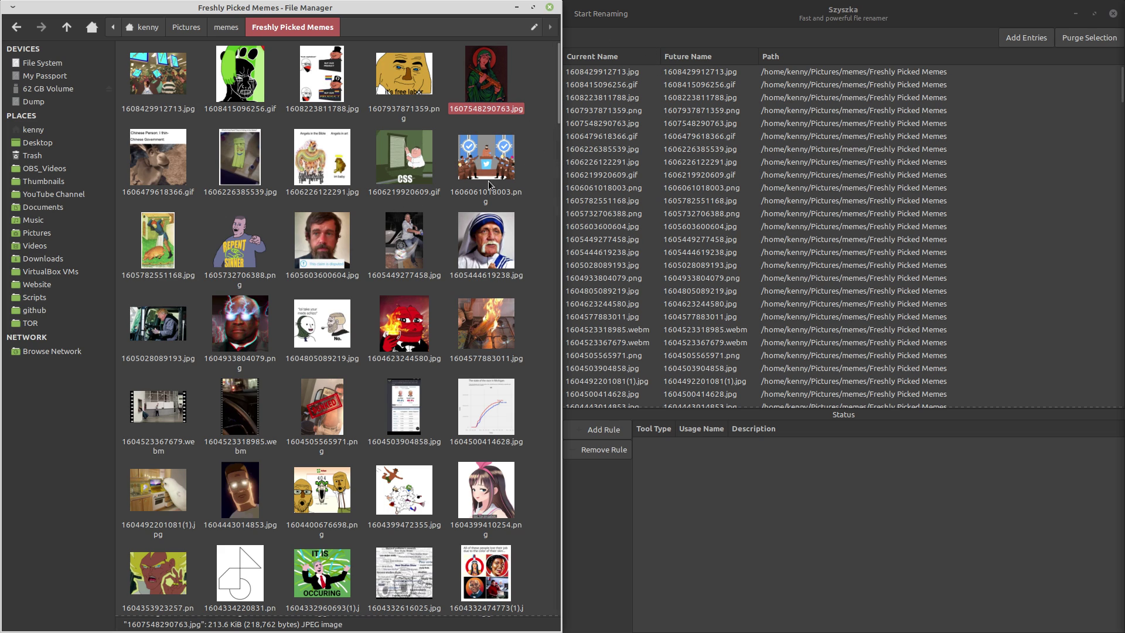
pyautogui.click(447, 205)
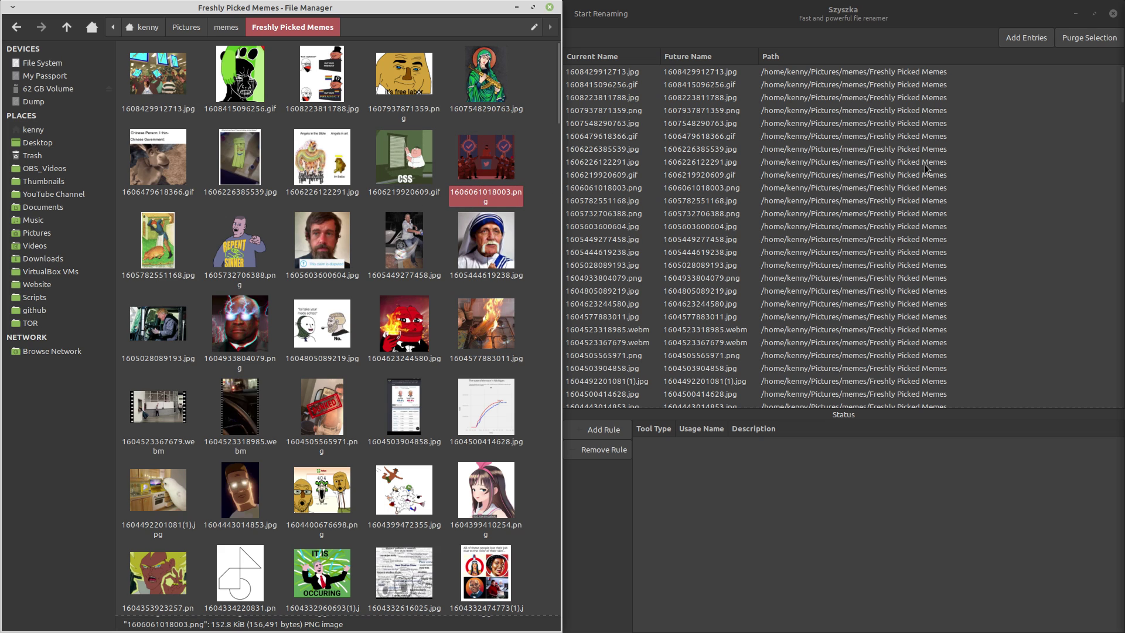
pyautogui.click(544, 118)
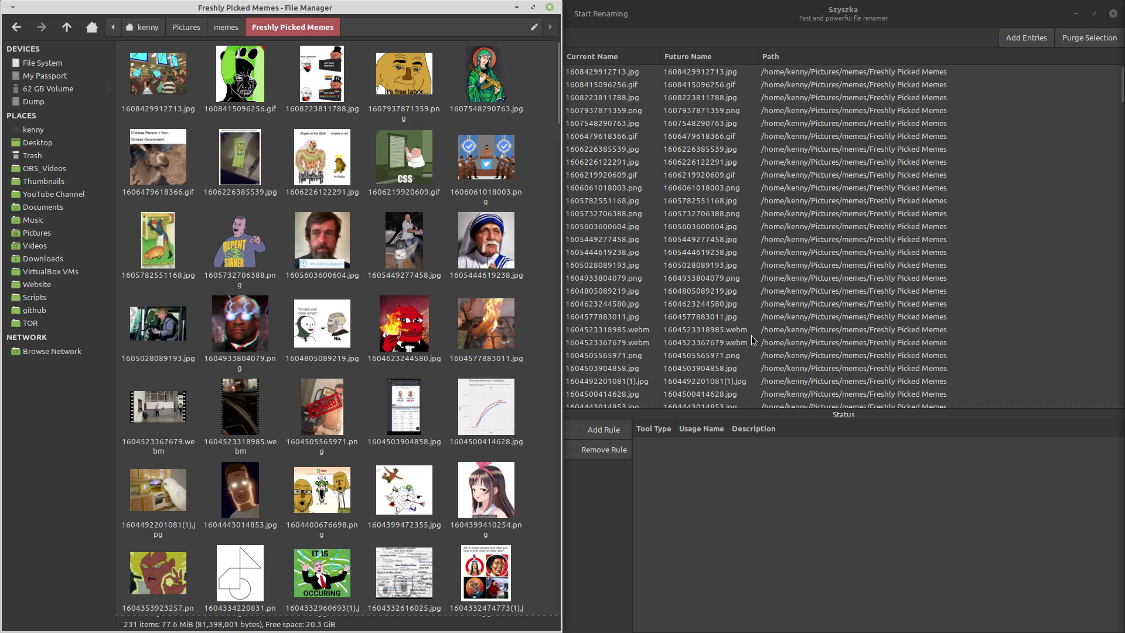
# - Add a custom rule and edit its pattern from $(CURR) to SpicyMeme$(N:0:1:3)
pyautogui.click(618, 436)
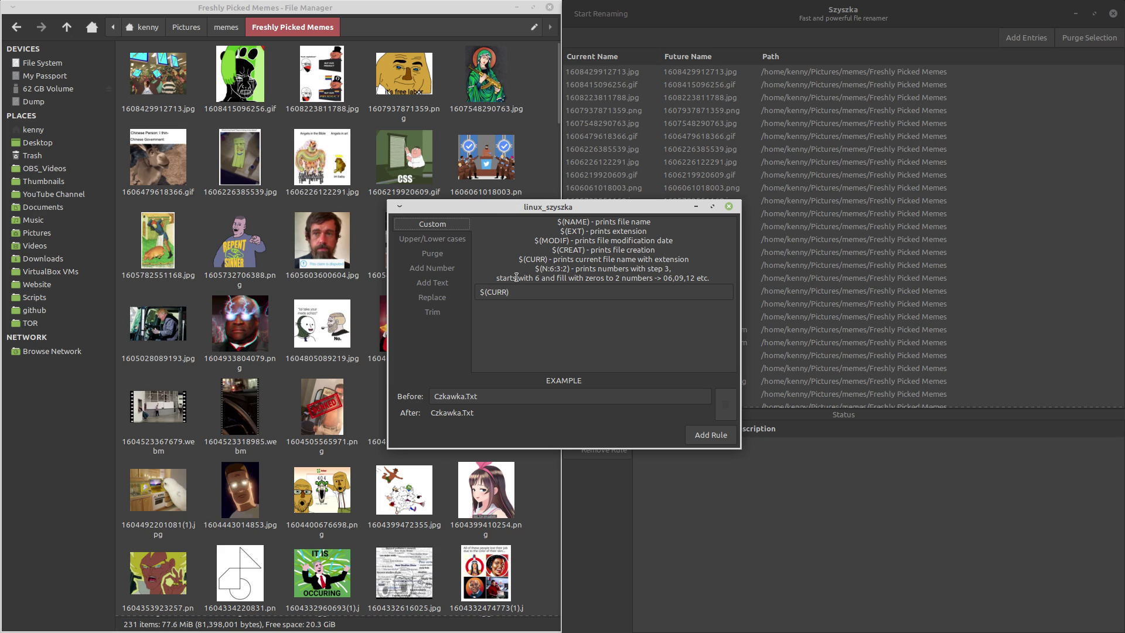
pyautogui.click(483, 293)
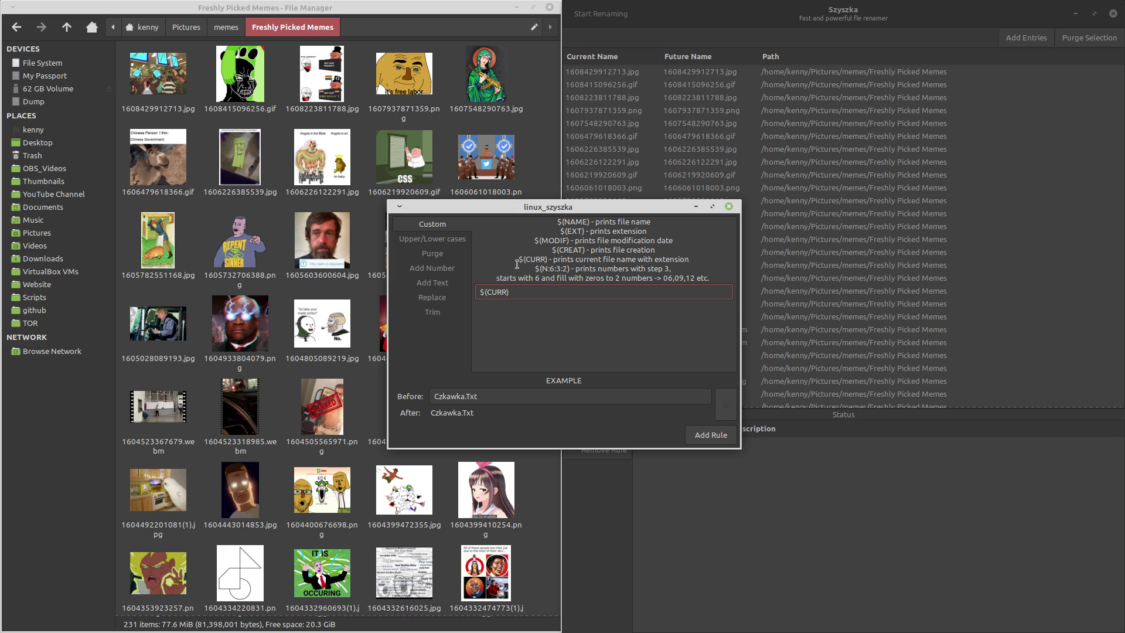
pyautogui.write('SpicyMeme')
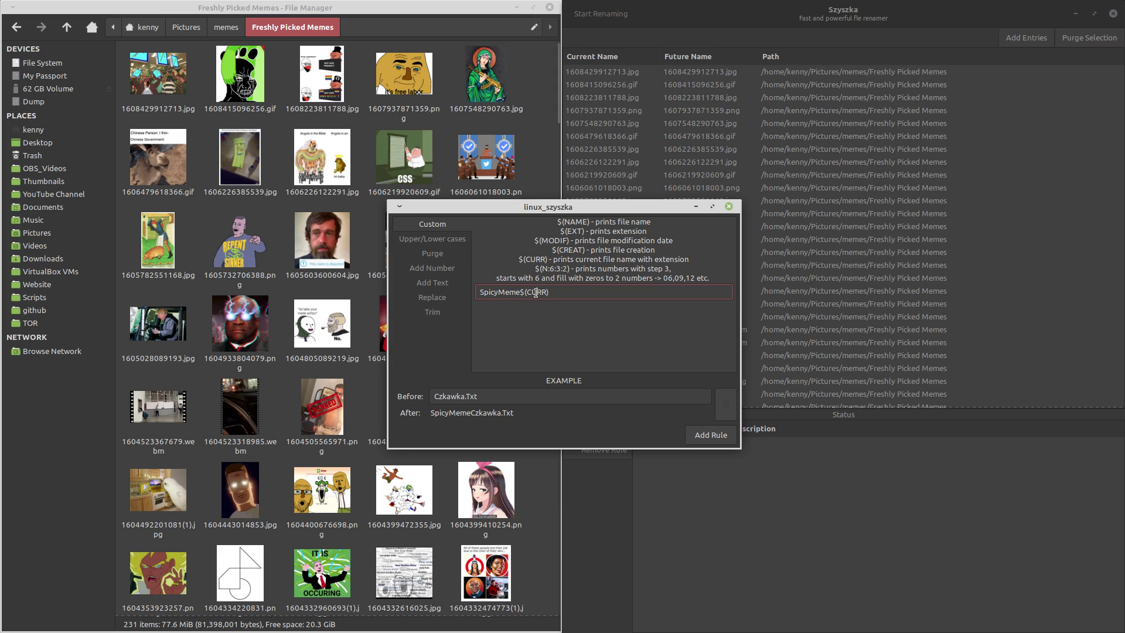
pyautogui.doubleClick(536, 292)
pyautogui.write('N')
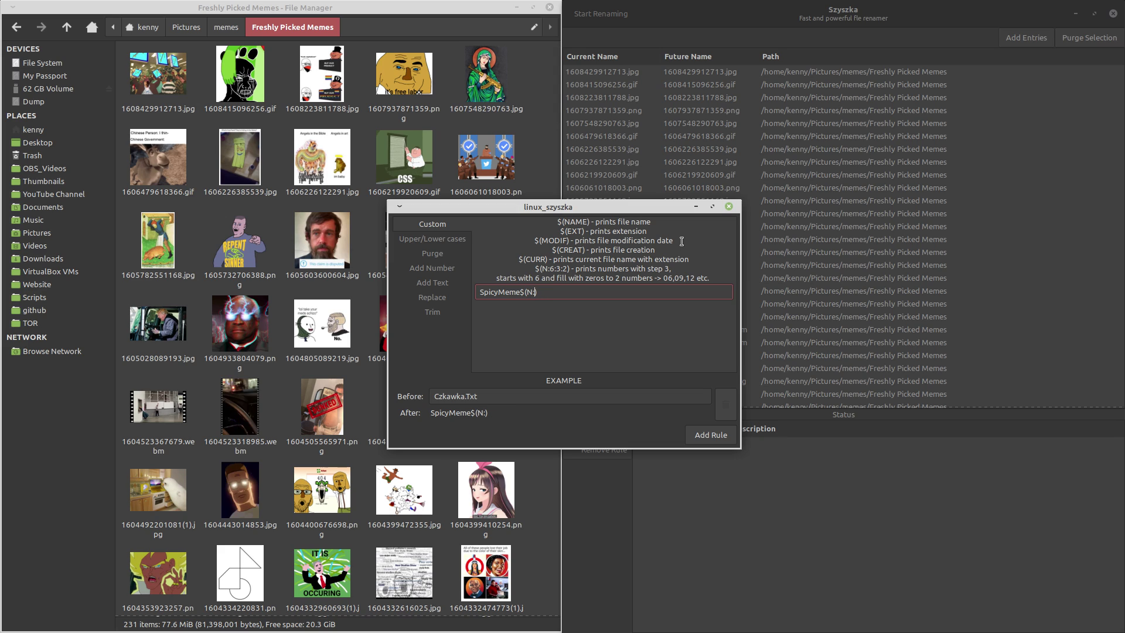
pyautogui.write(':0:1:3')
# - Add the custom numbering rule, rename all 231 memes, and return to the file manager
pyautogui.click(720, 441)
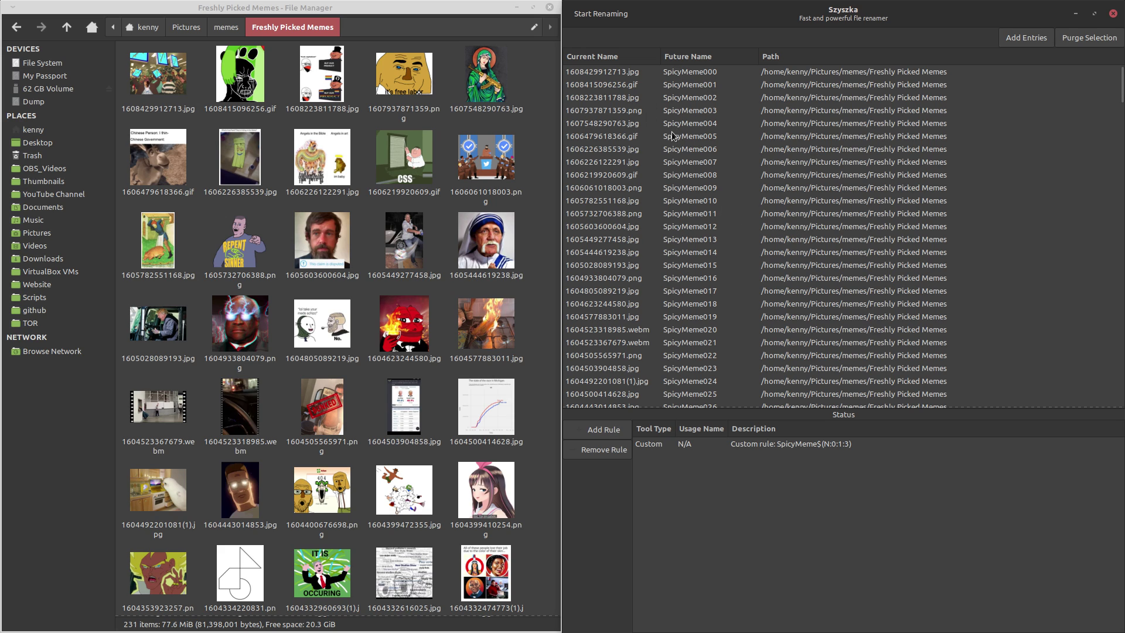
pyautogui.click(608, 19)
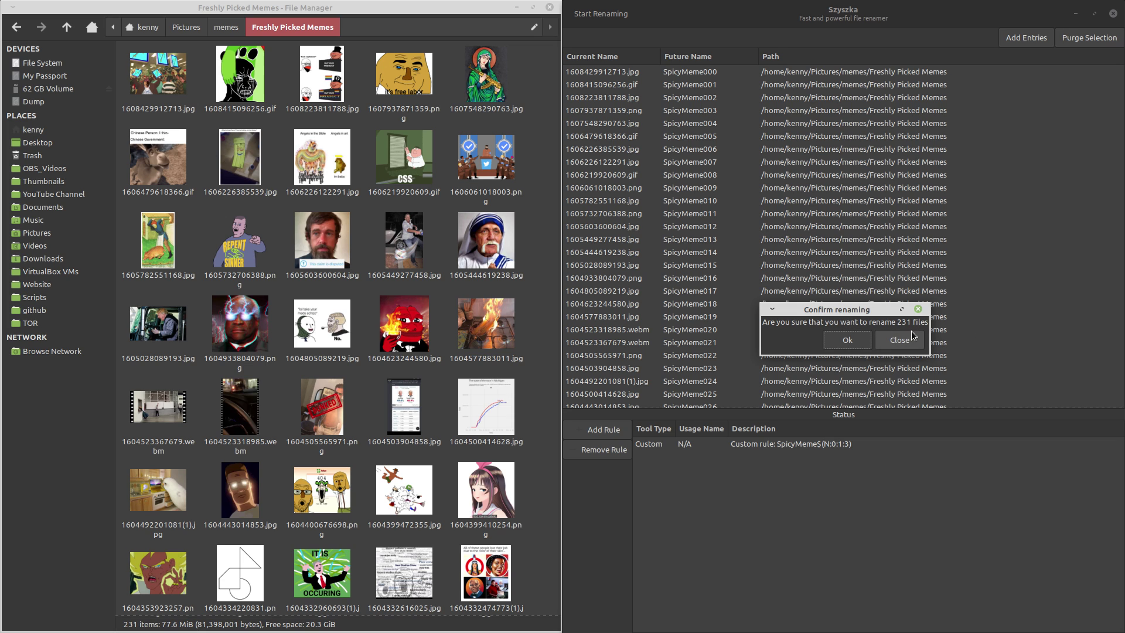
pyautogui.click(845, 341)
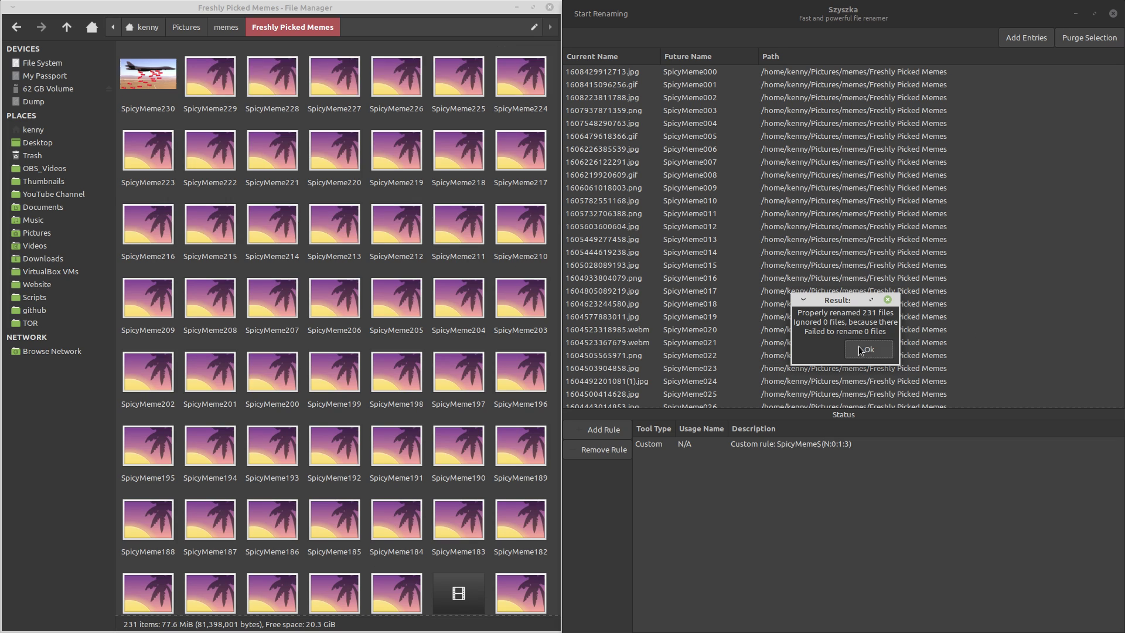
pyautogui.click(866, 350)
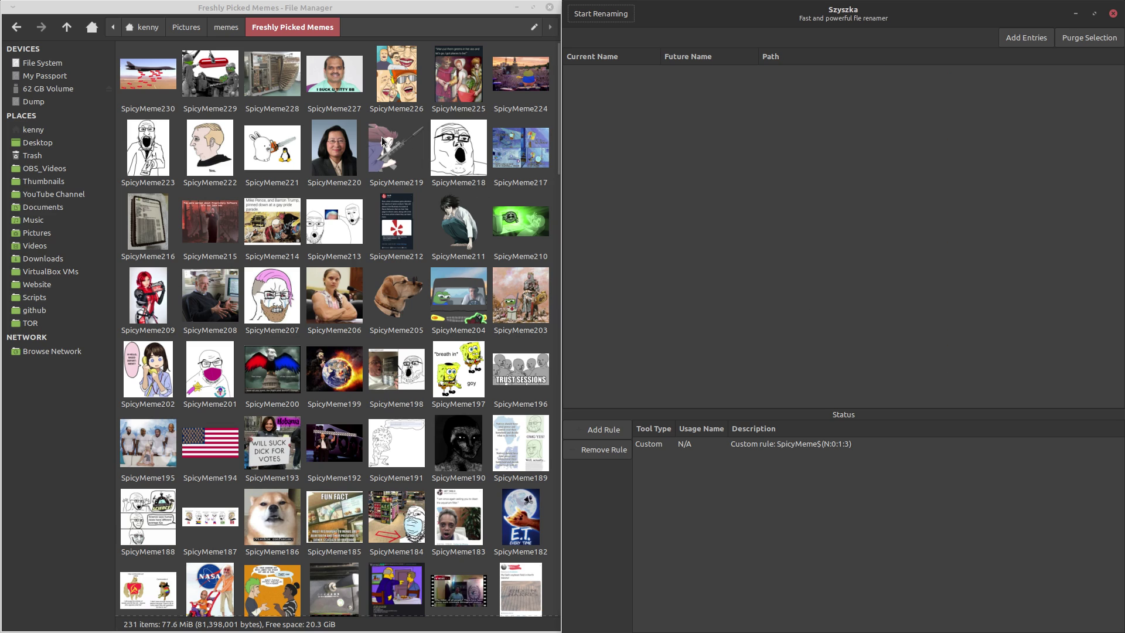
pyautogui.click(530, 121)
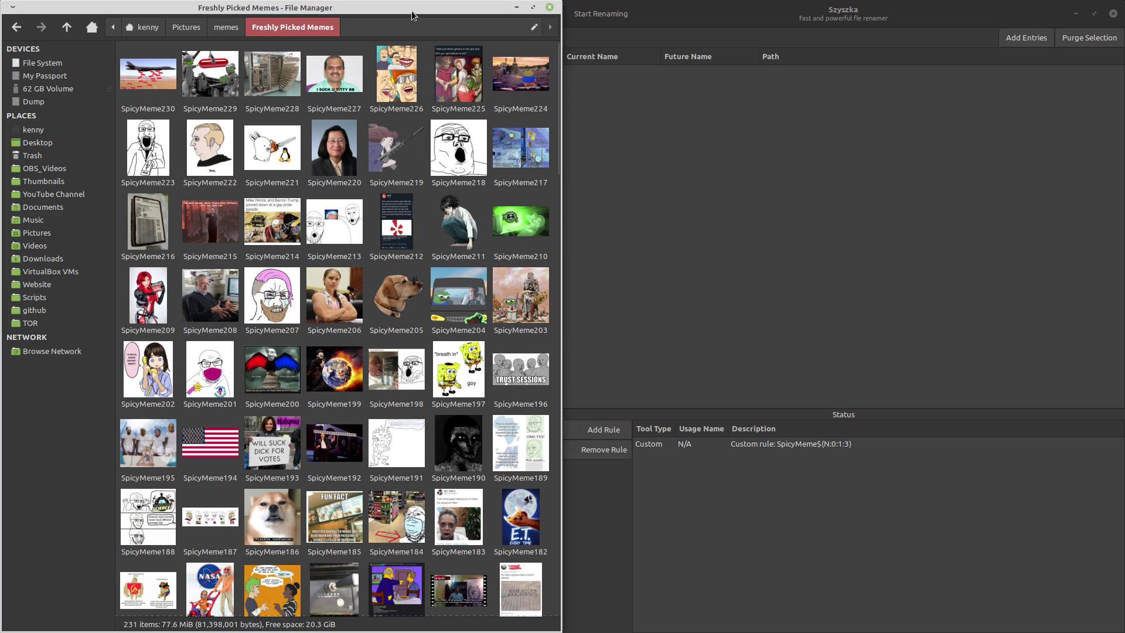
pyautogui.click(609, 429)
pyautogui.moveTo(547, 207); pyautogui.dragTo(865, 130)
pyautogui.click(767, 165)
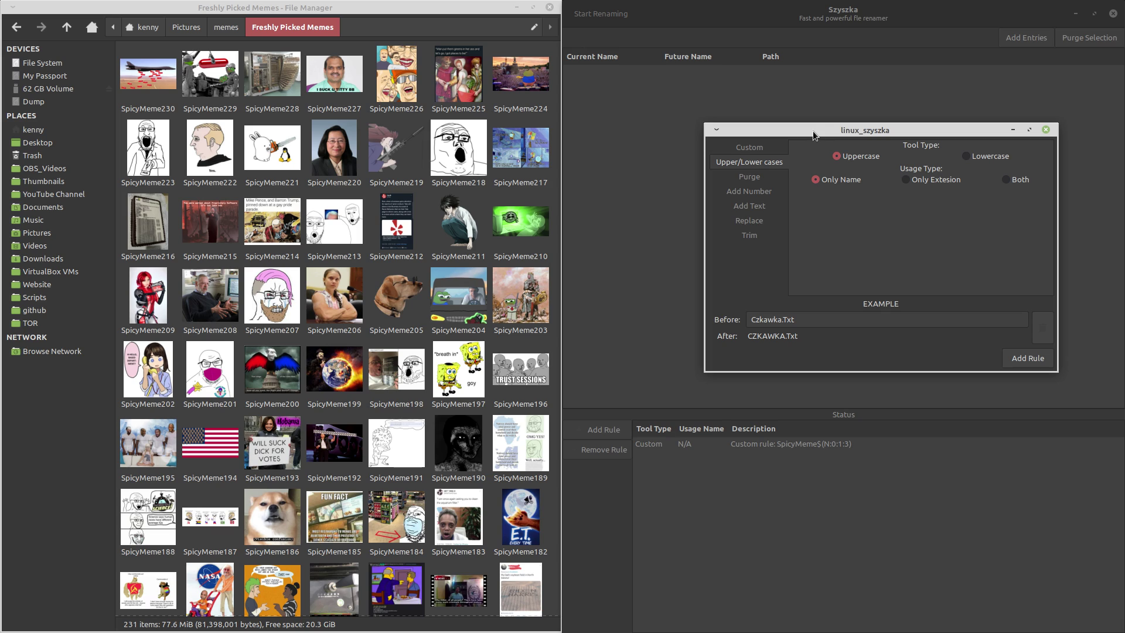
pyautogui.click(764, 176)
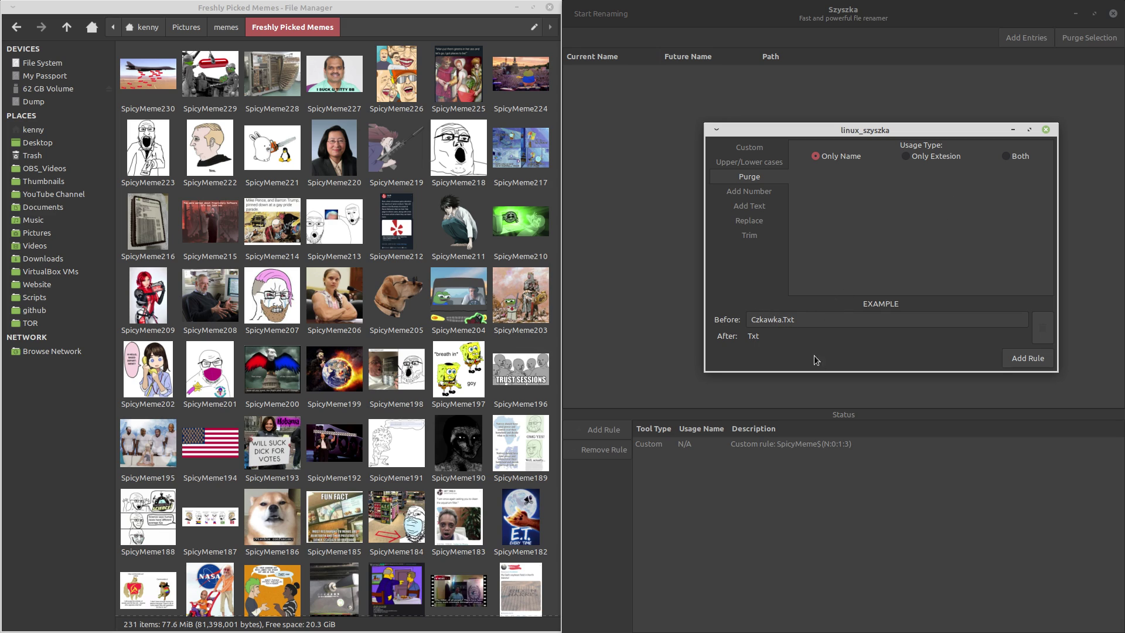
pyautogui.click(761, 191)
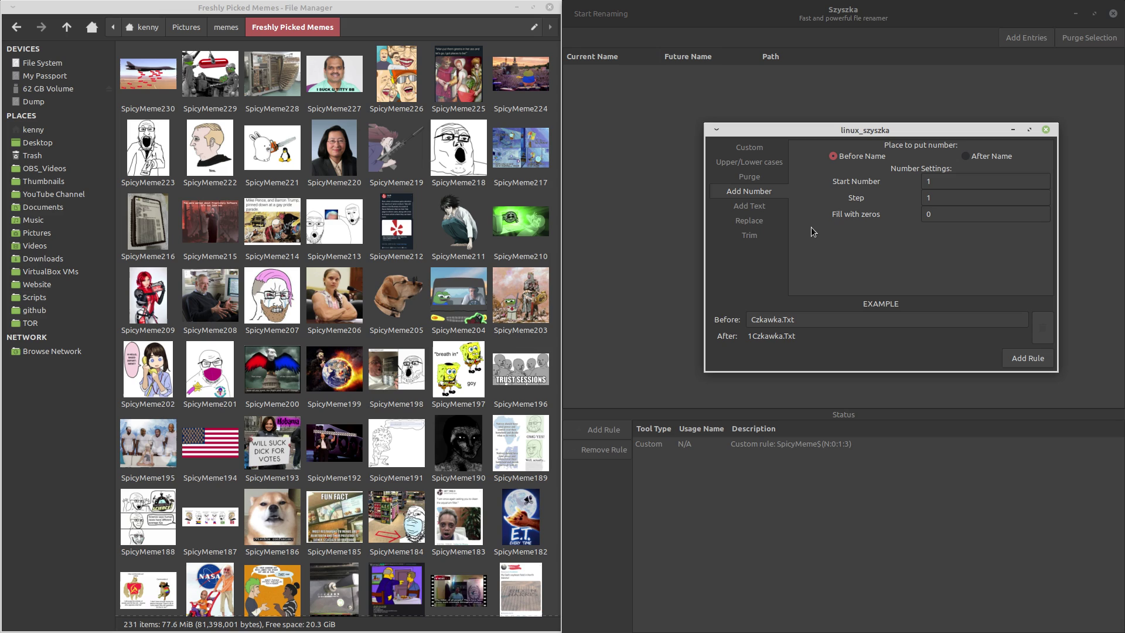
pyautogui.click(757, 209)
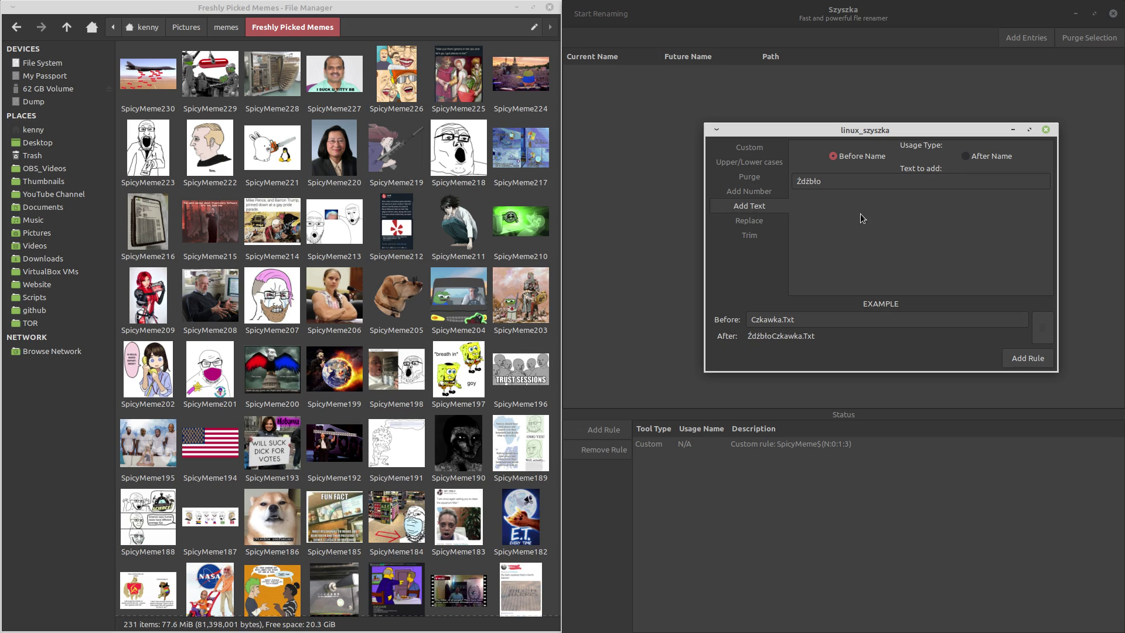
pyautogui.click(767, 226)
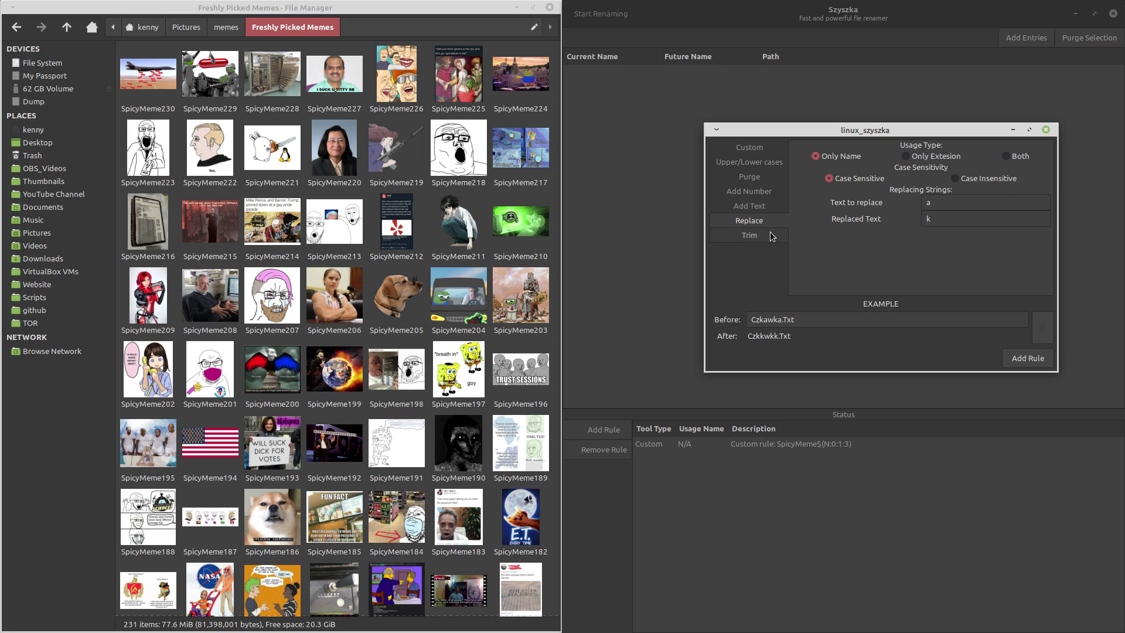
pyautogui.click(771, 236)
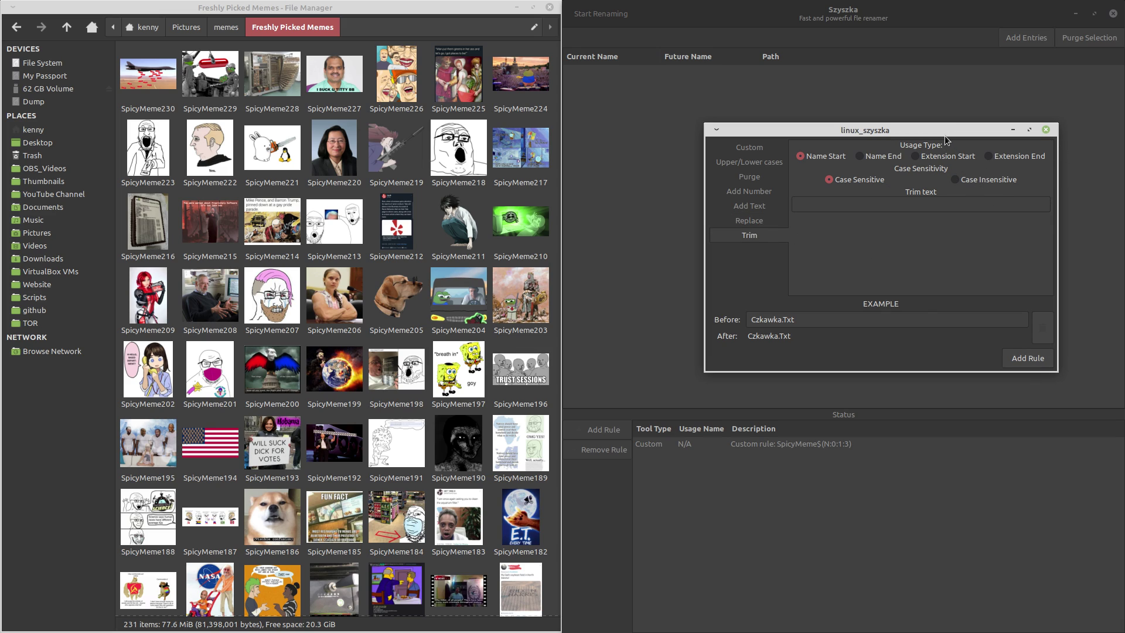
pyautogui.moveTo(937, 127); pyautogui.dragTo(796, 176)
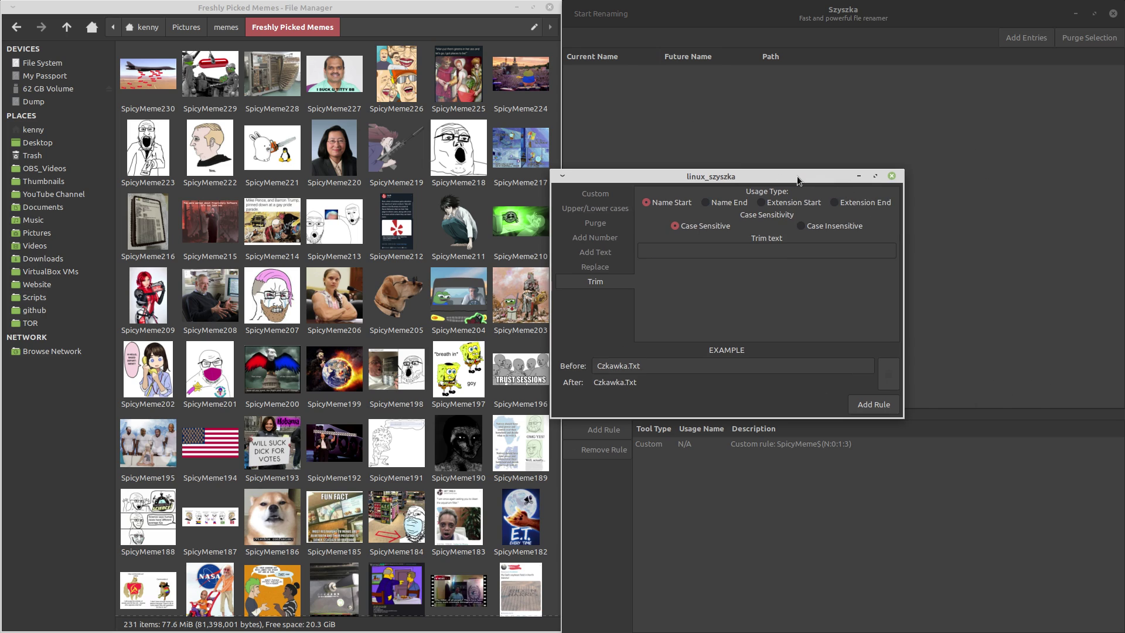
pyautogui.click(894, 177)
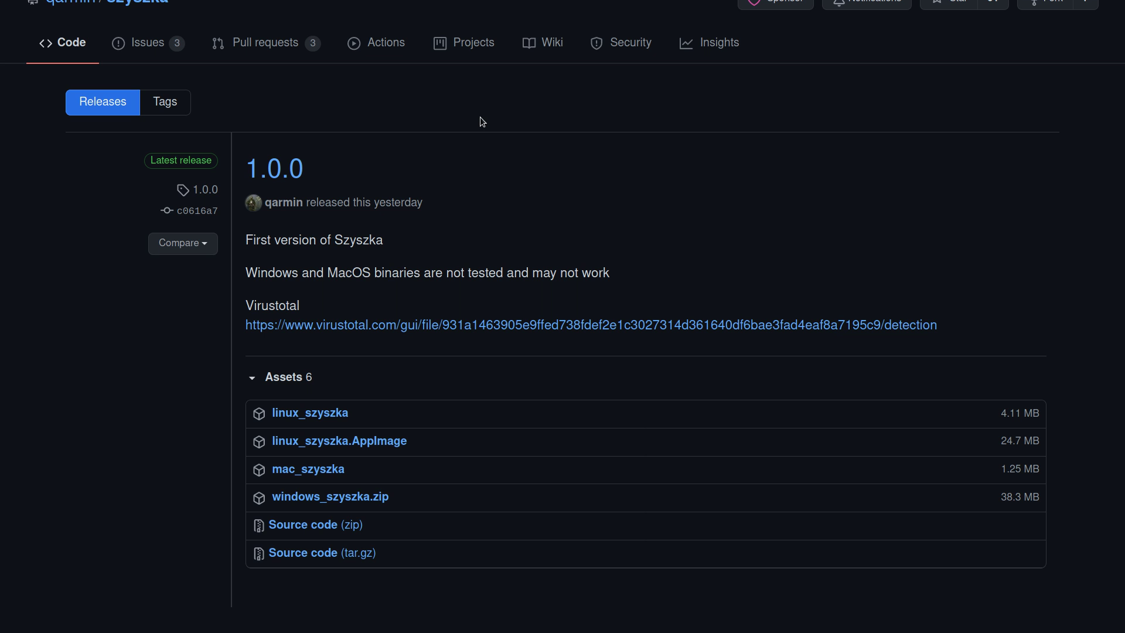
# - Browse the szyszka repository, Release 1.0.0 and author profile tabs, finishing on the repository page
pyautogui.click(90, 3)
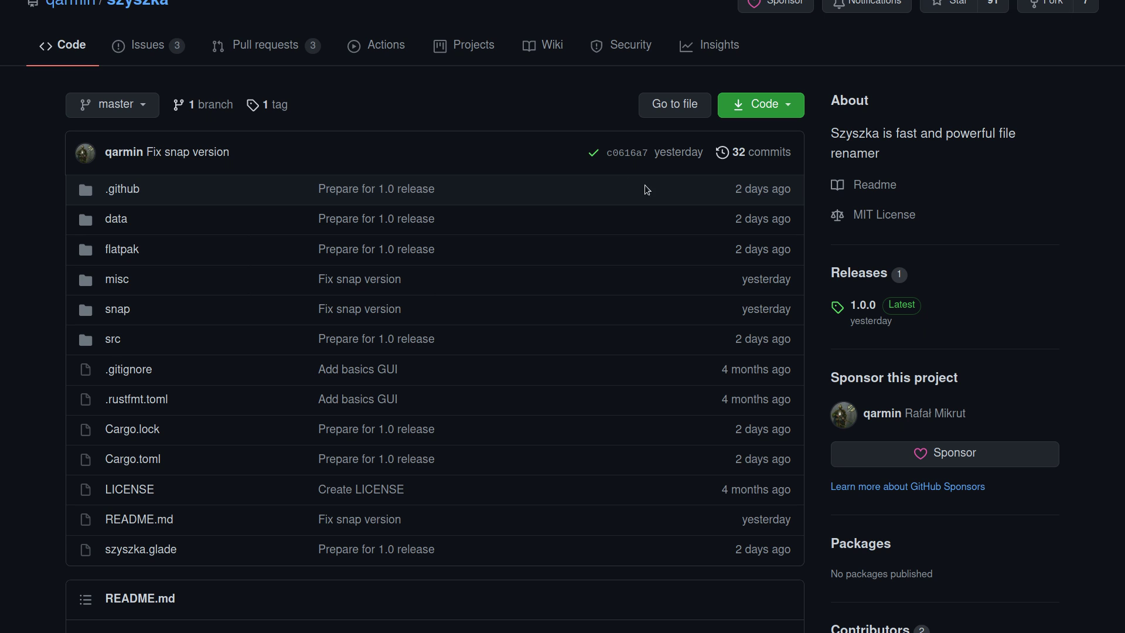
pyautogui.scroll(2, 783, 160)
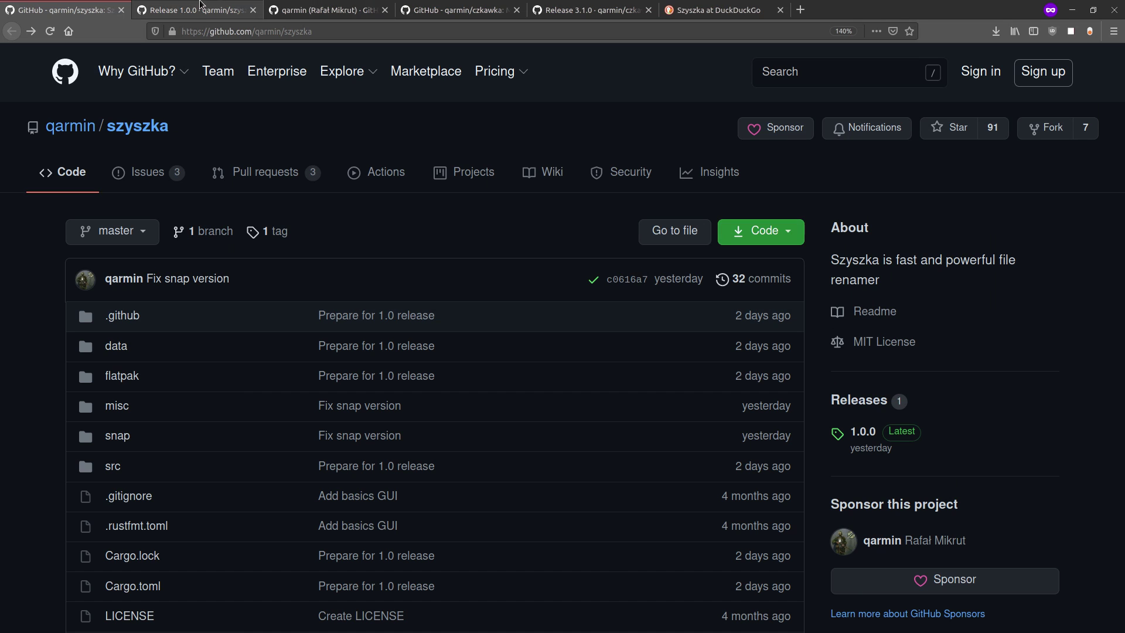
pyautogui.click(199, 7)
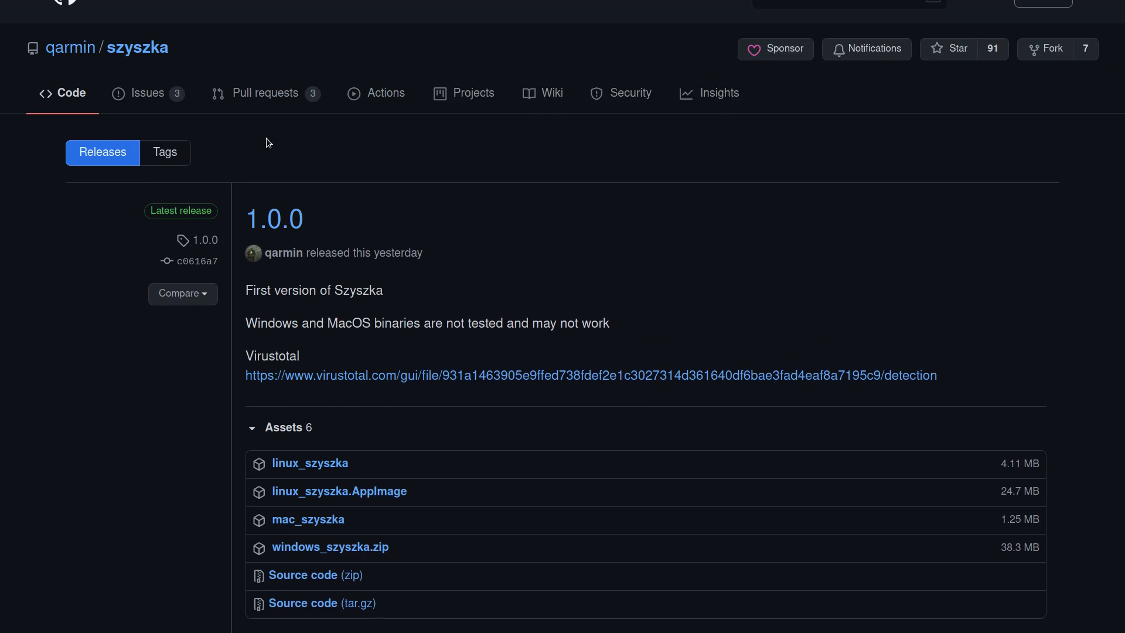
pyautogui.moveTo(72, 4)
pyautogui.click(328, 7)
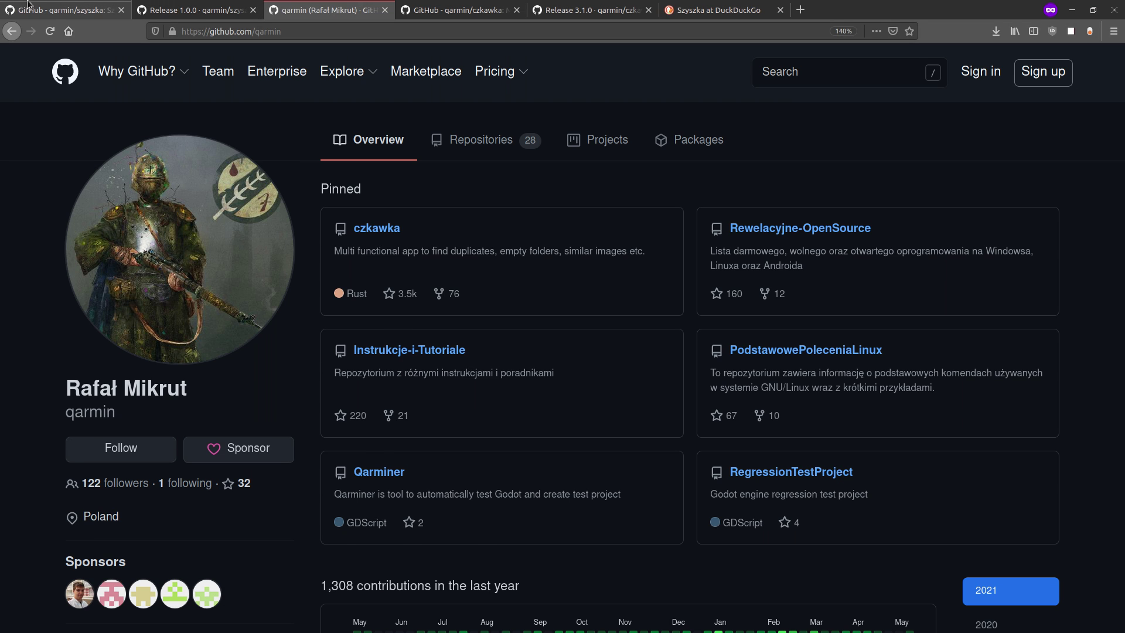
pyautogui.click(58, 8)
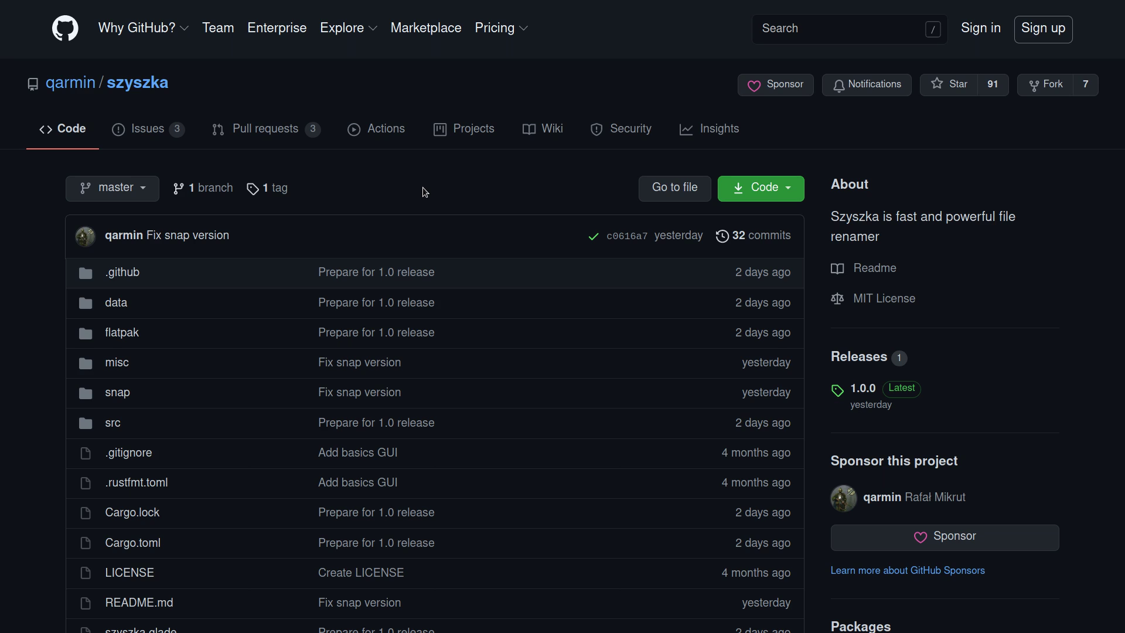